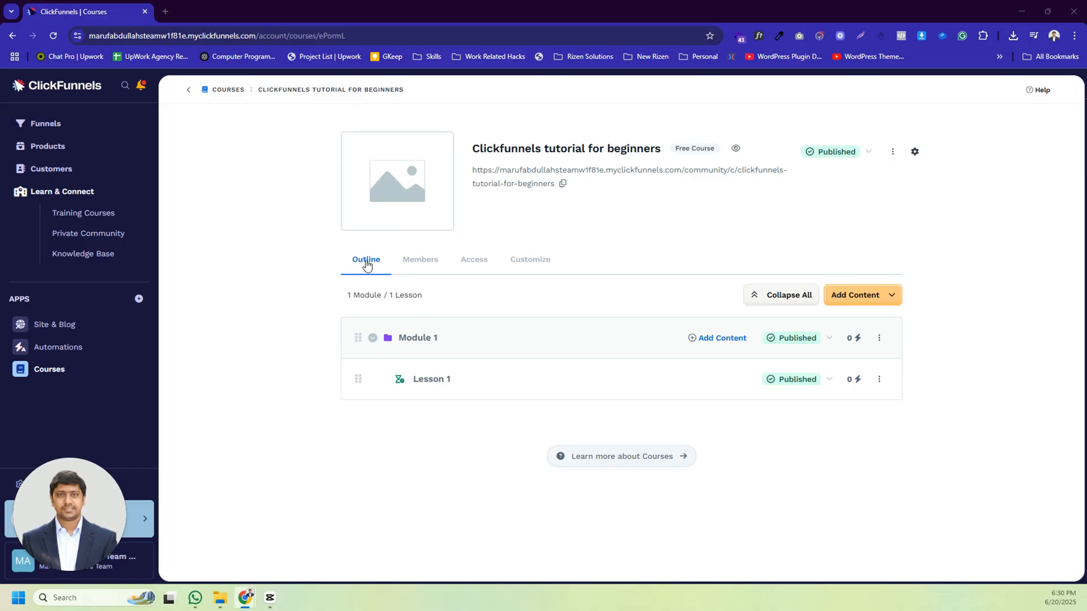
left_click(881, 295)
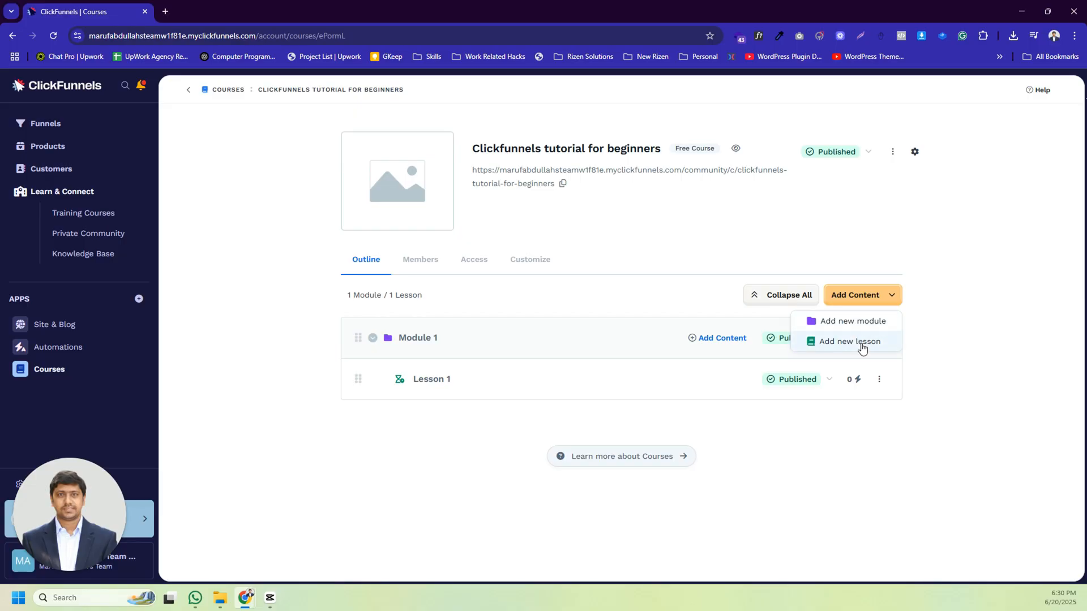
left_click(591, 322)
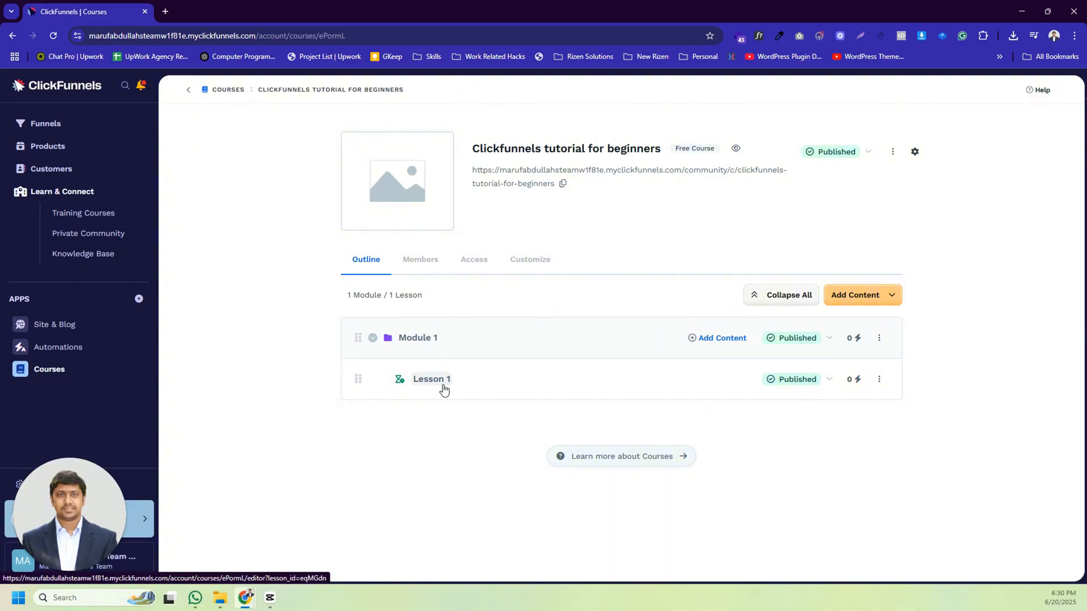
left_click(709, 340)
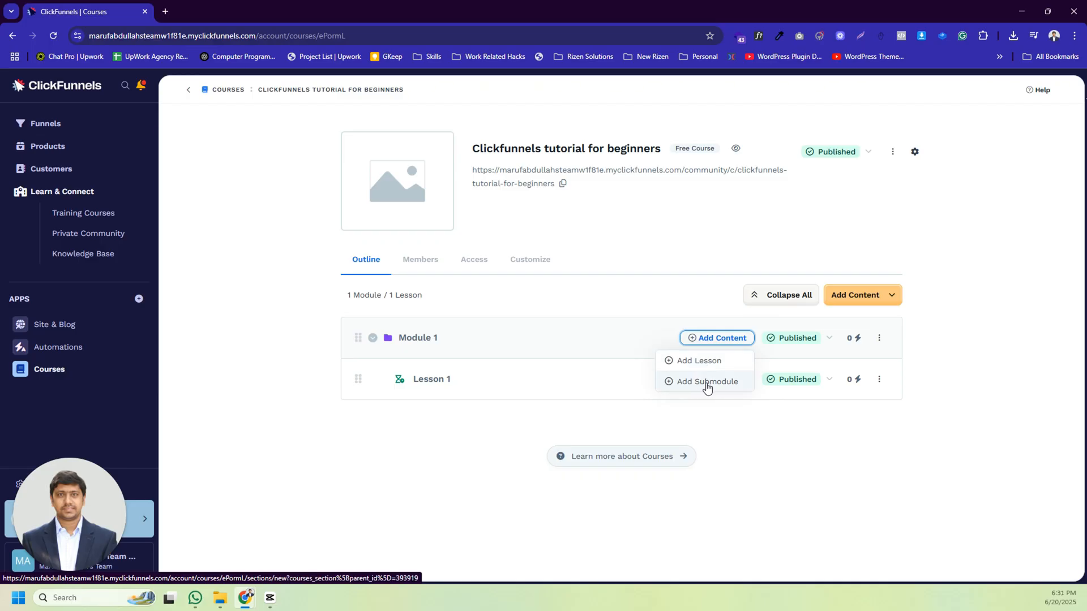
left_click(662, 293)
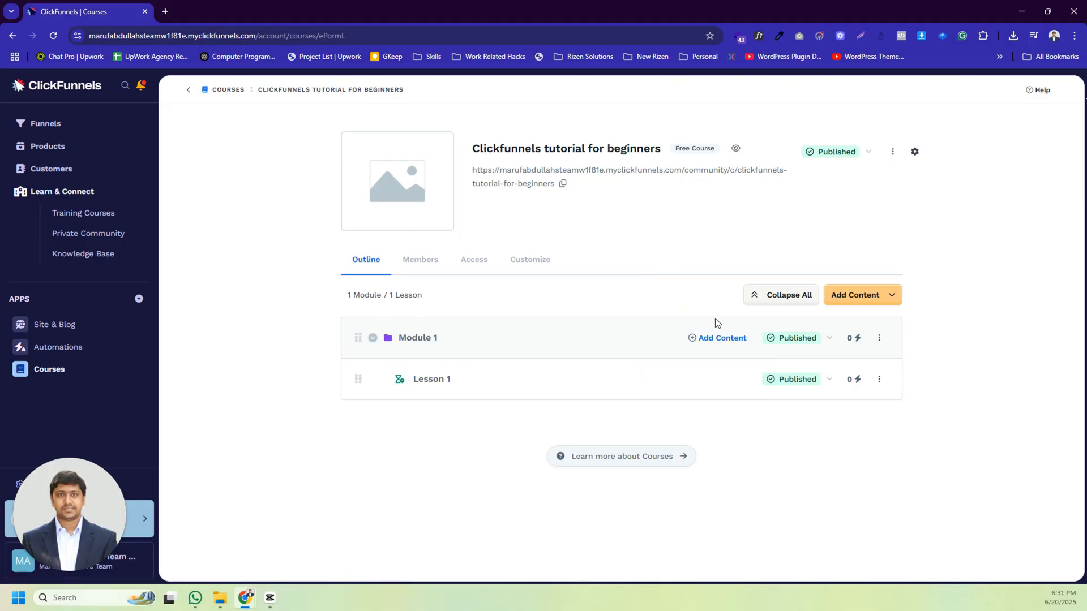
Start a new top-level module in the course outline, with its parent module set to None
left_click(862, 297)
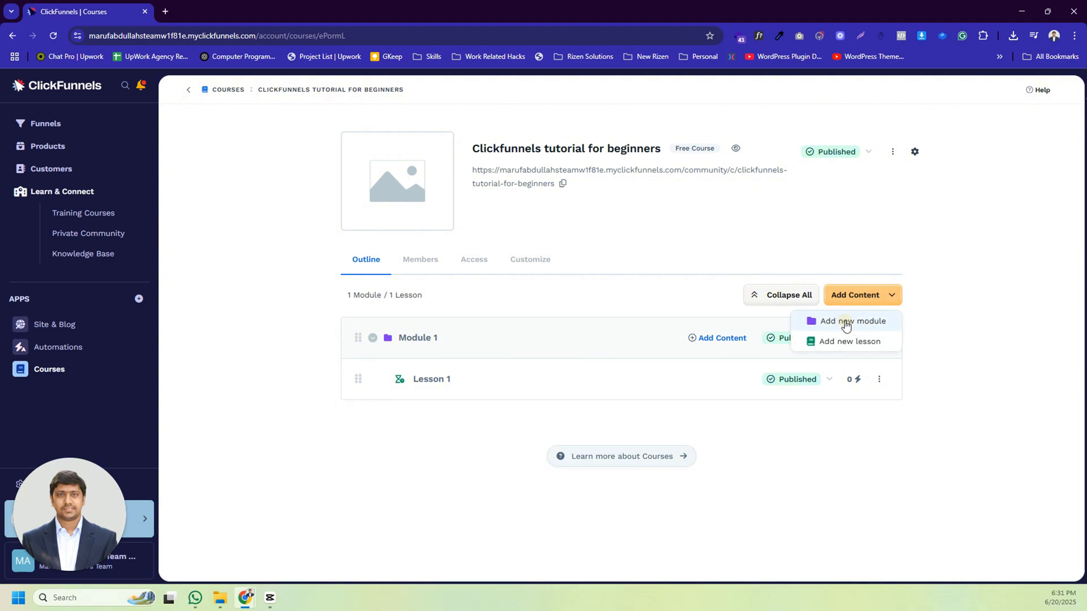
left_click(846, 325)
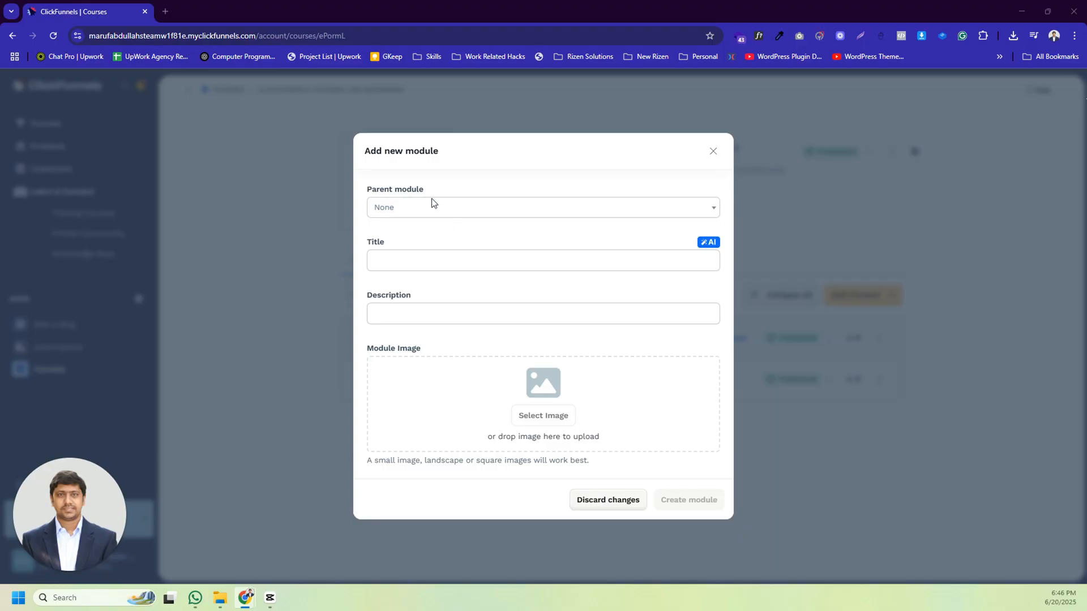
left_click(439, 210)
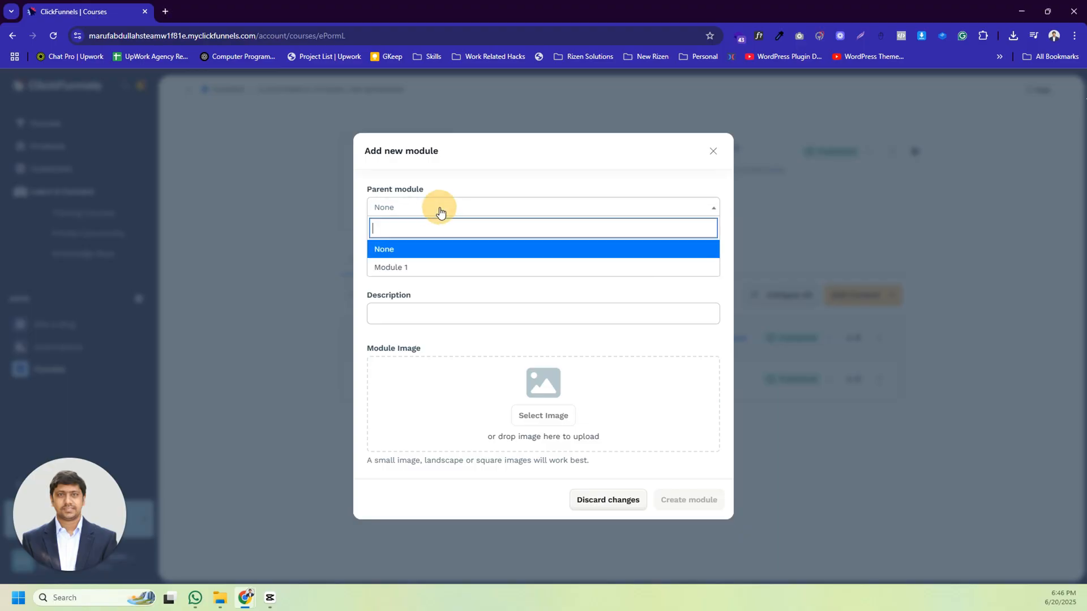
left_click(383, 251)
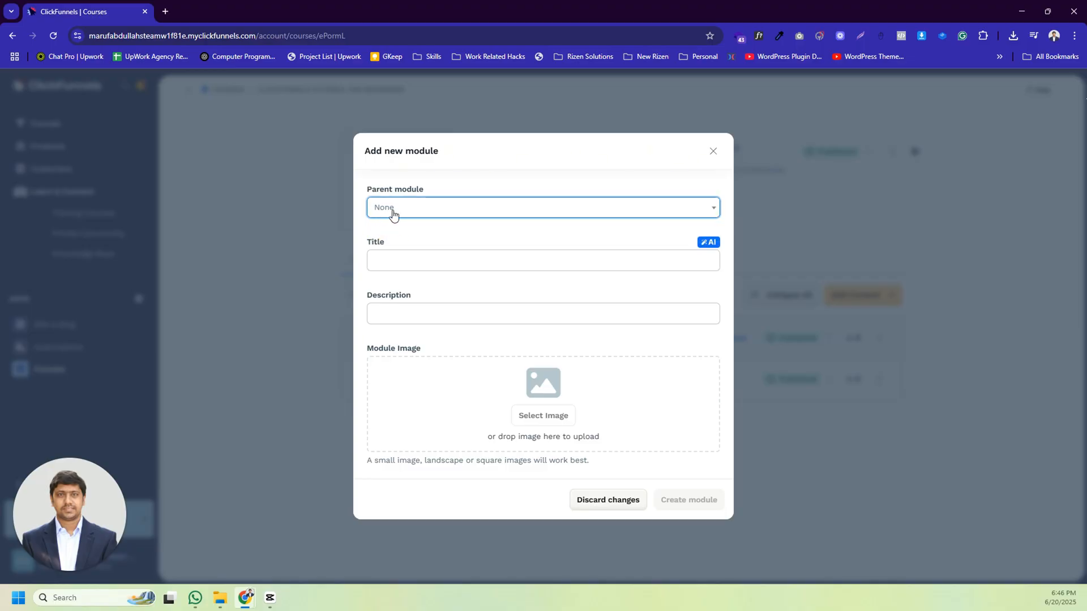
left_click(702, 208)
left_click(404, 272)
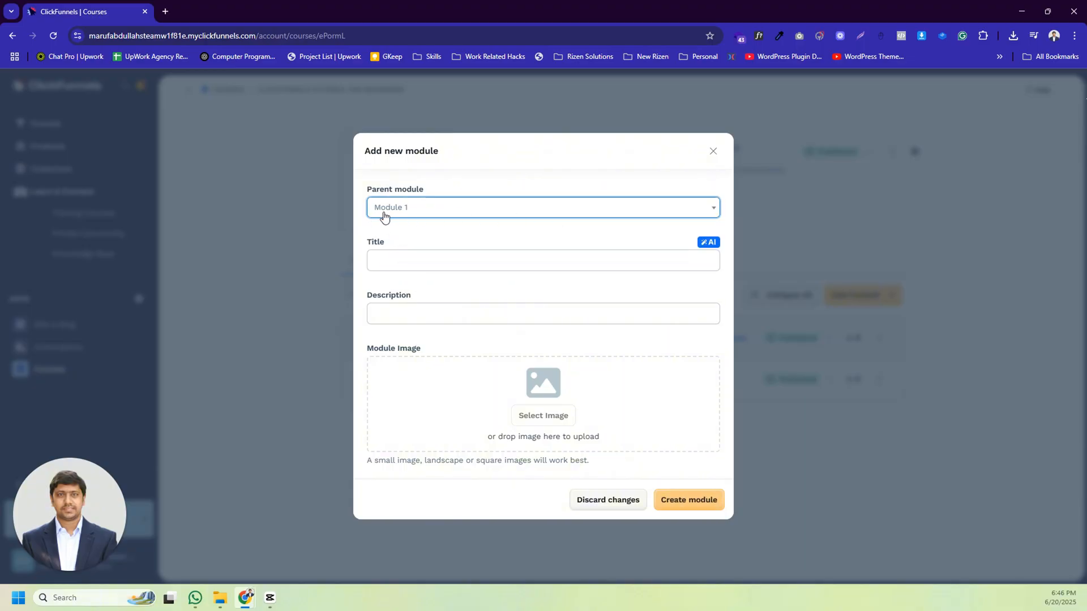
left_click(711, 212)
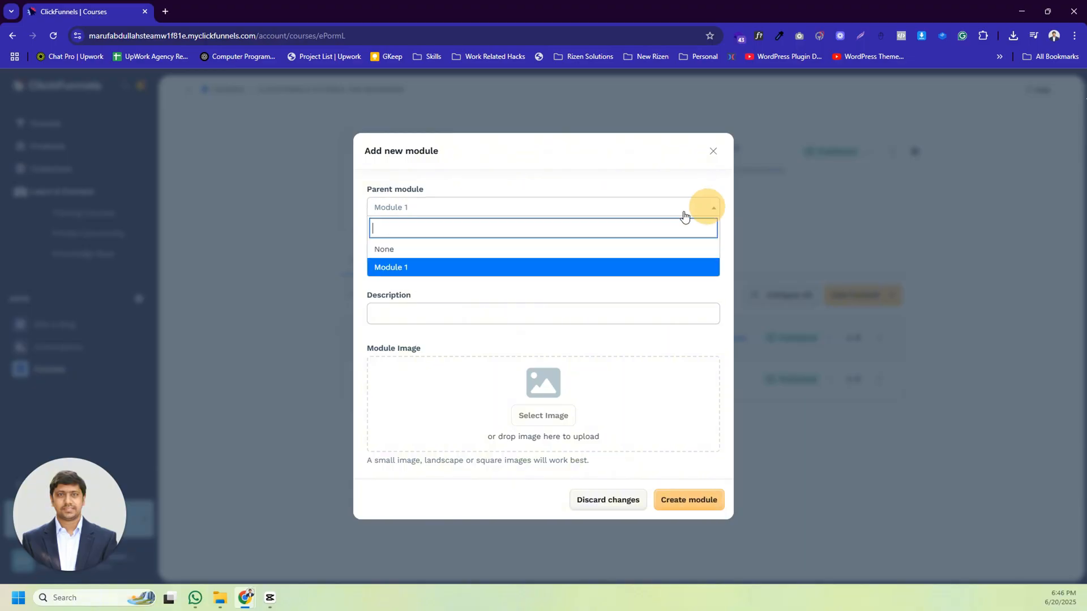
left_click(403, 251)
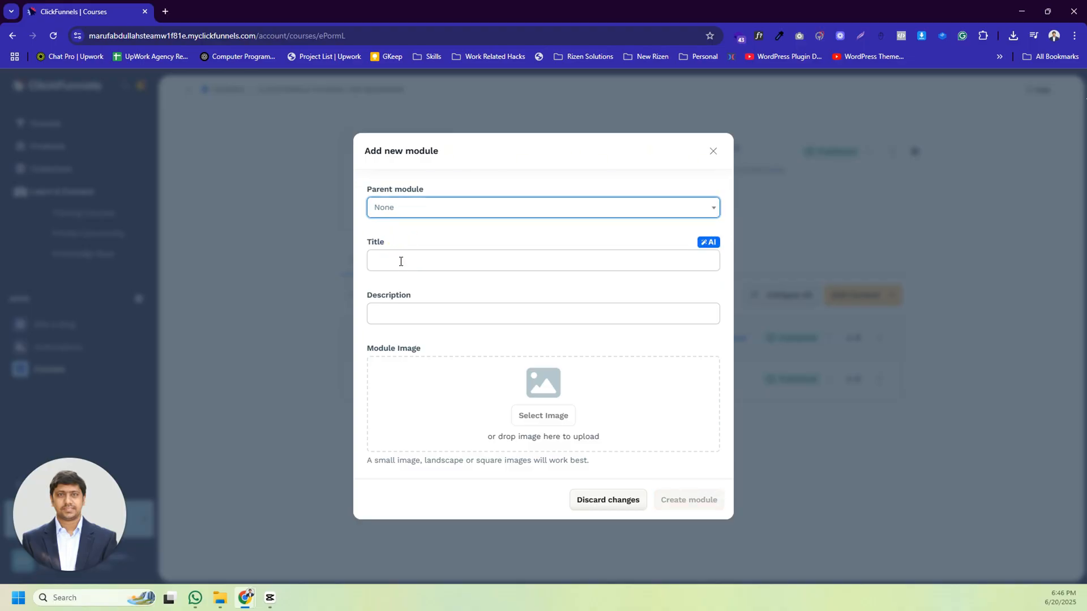
Title the new module "Workflow Feature Explain", leave its description and image empty, and create it
left_click(400, 261)
type("Workflow Feature Explain")
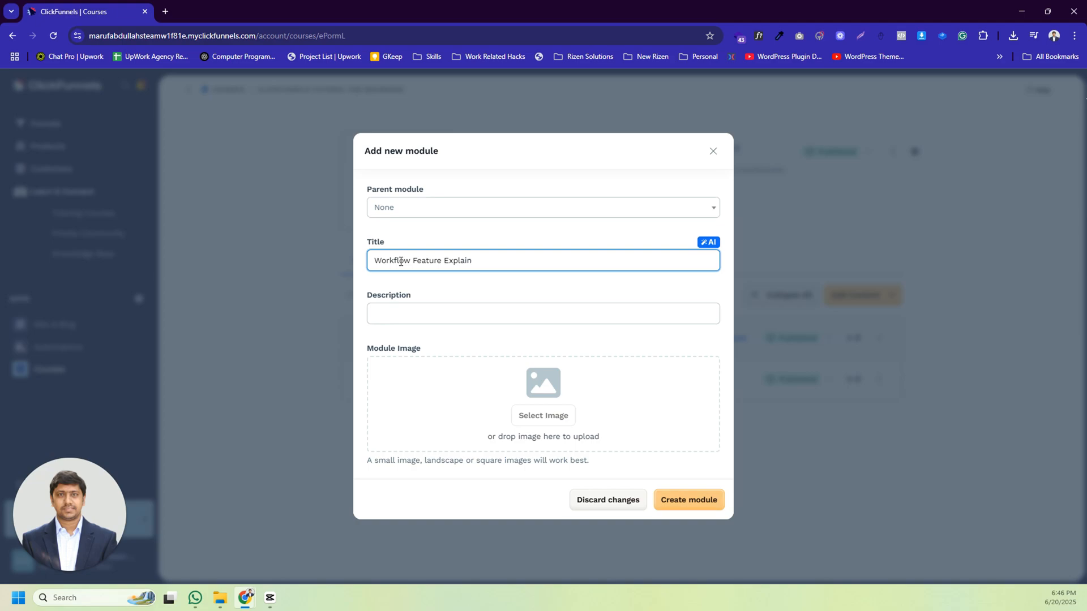
left_click(404, 283)
left_click(401, 317)
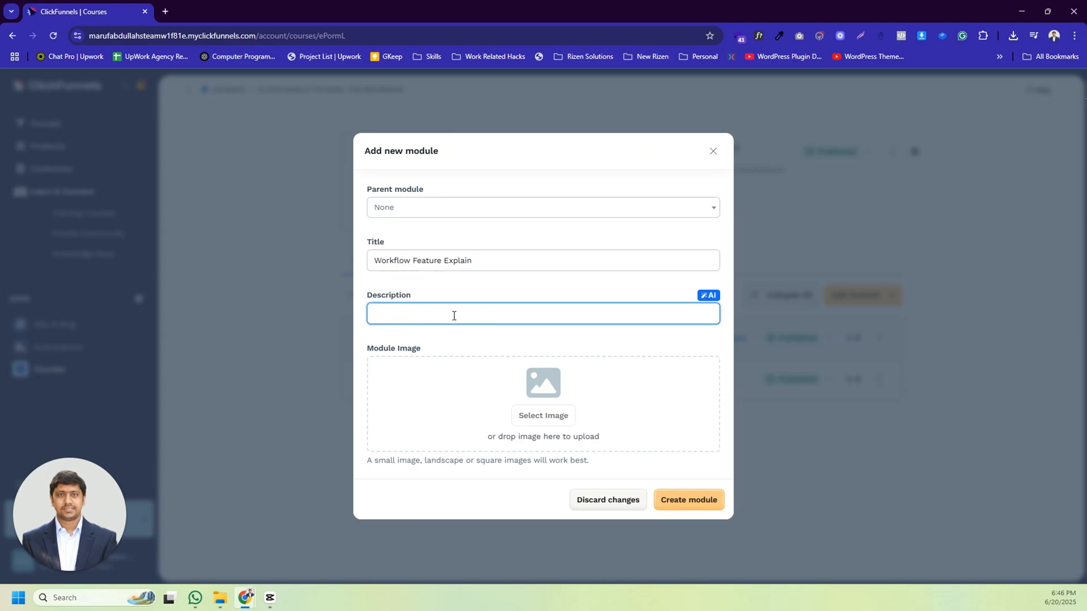
left_click(379, 348)
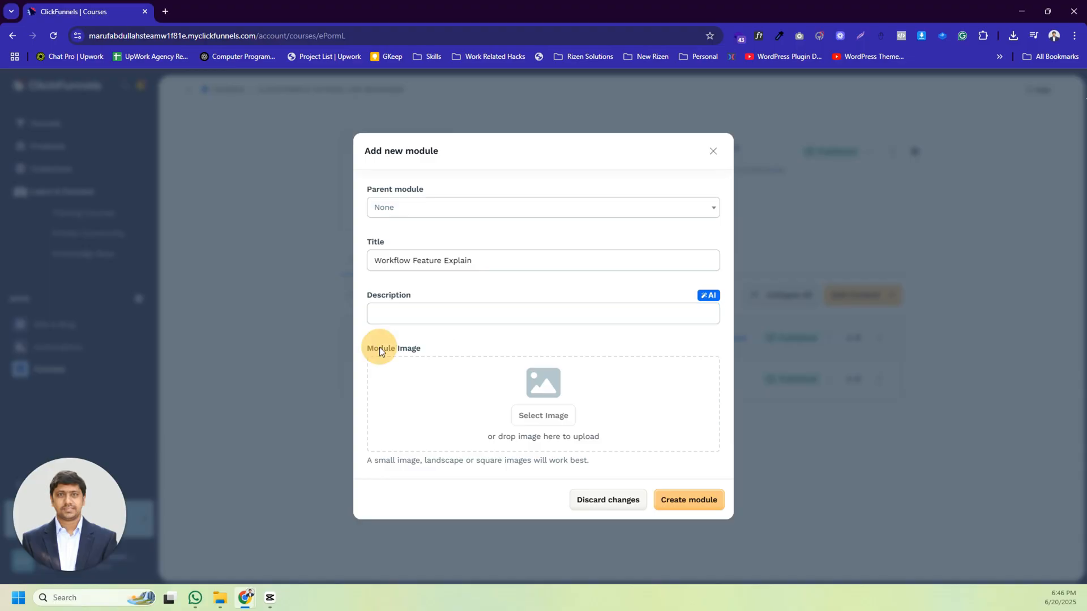
left_click_drag(382, 348, 401, 349)
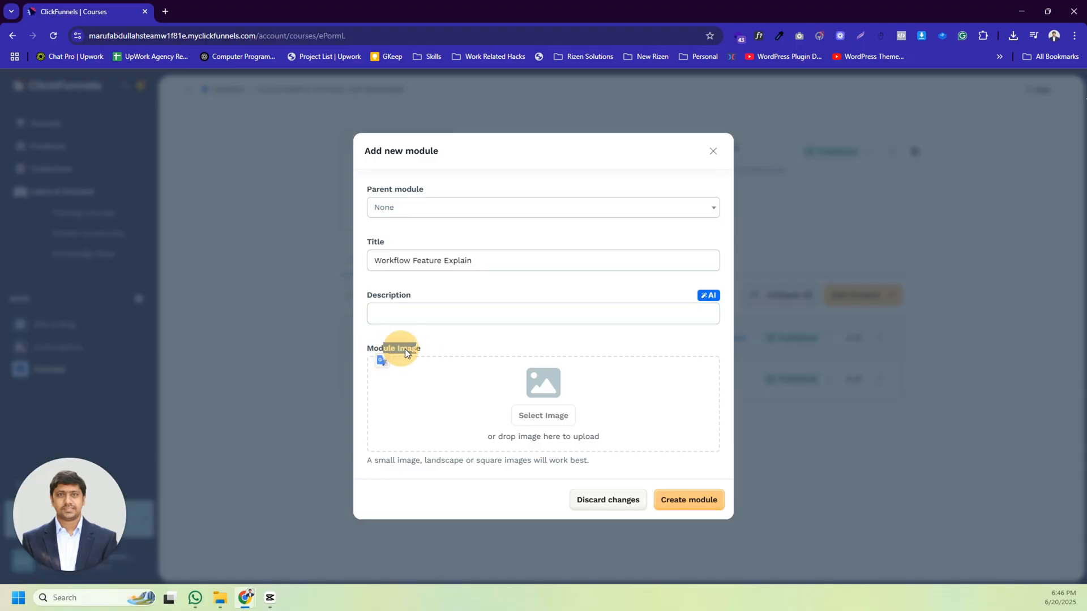
left_click(503, 389)
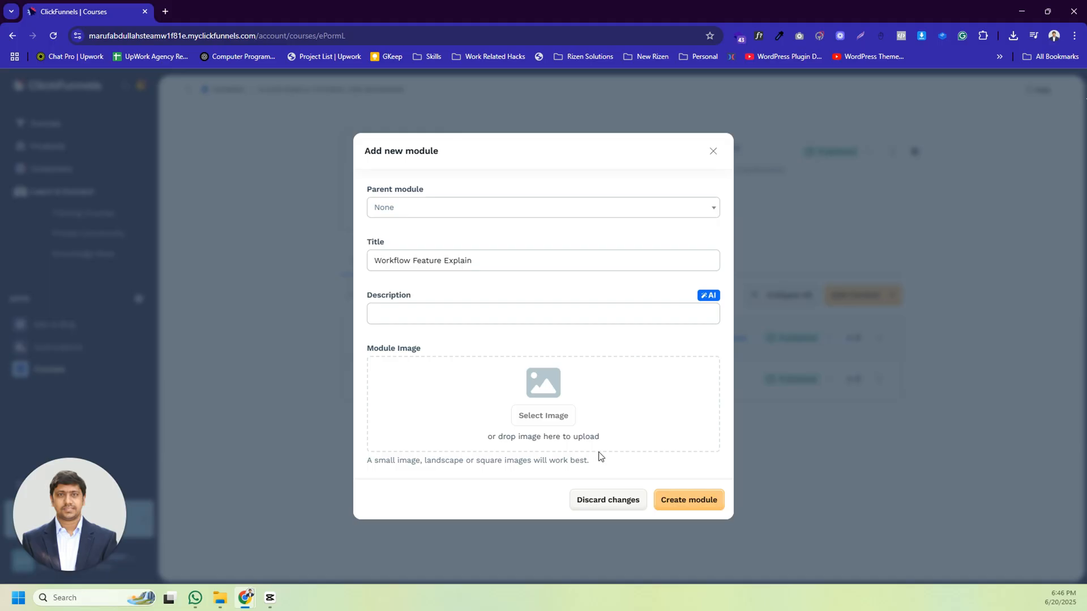
left_click(672, 499)
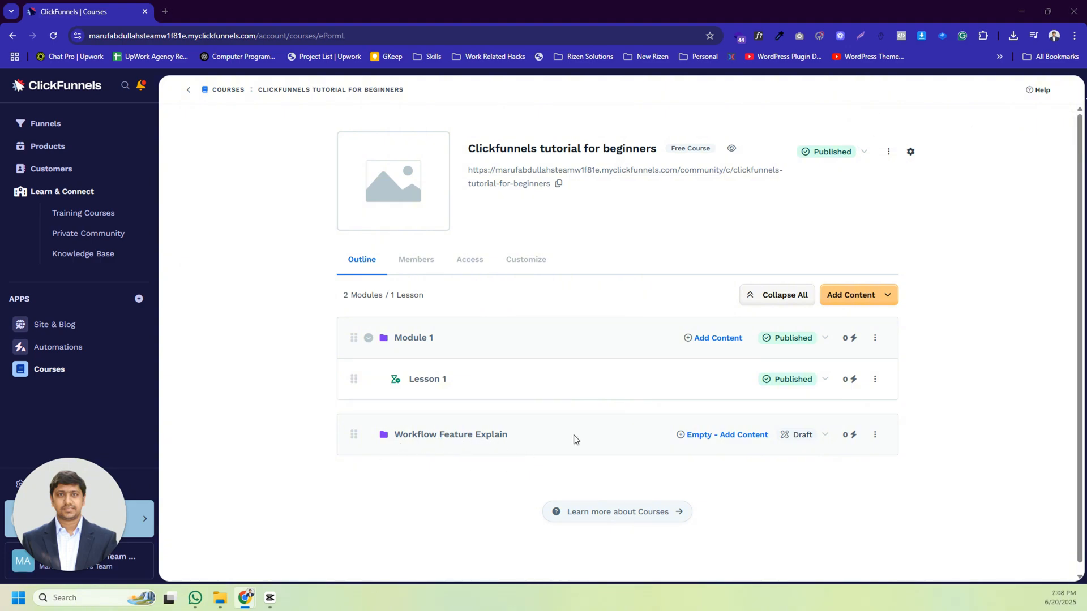
Create a lesson titled "Introduction to workflow automation" with Workflow Feature Explain as its parent module
left_click(744, 439)
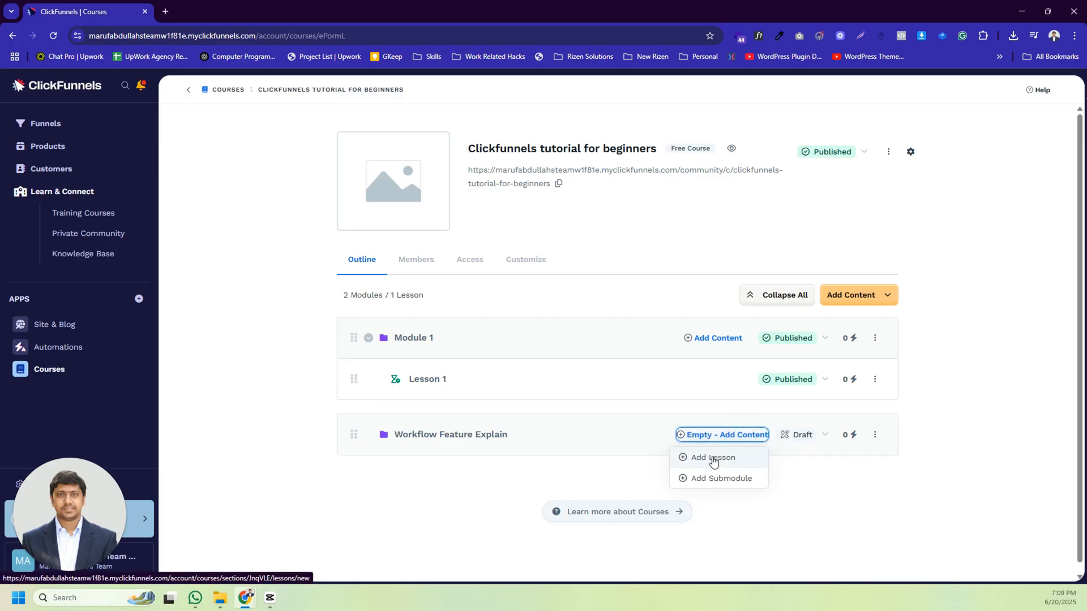
left_click(704, 459)
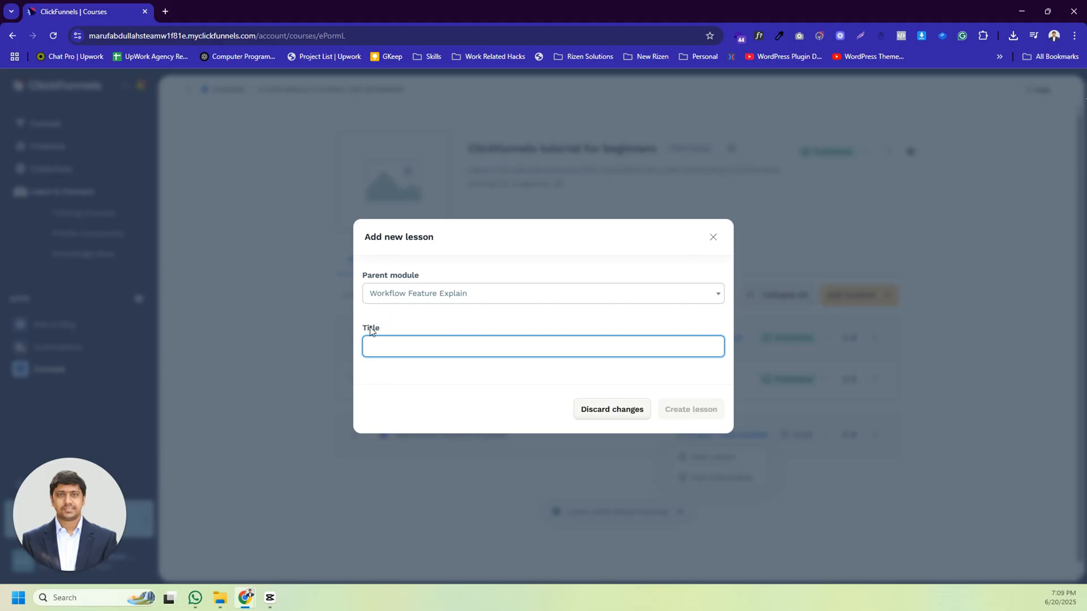
left_click(404, 296)
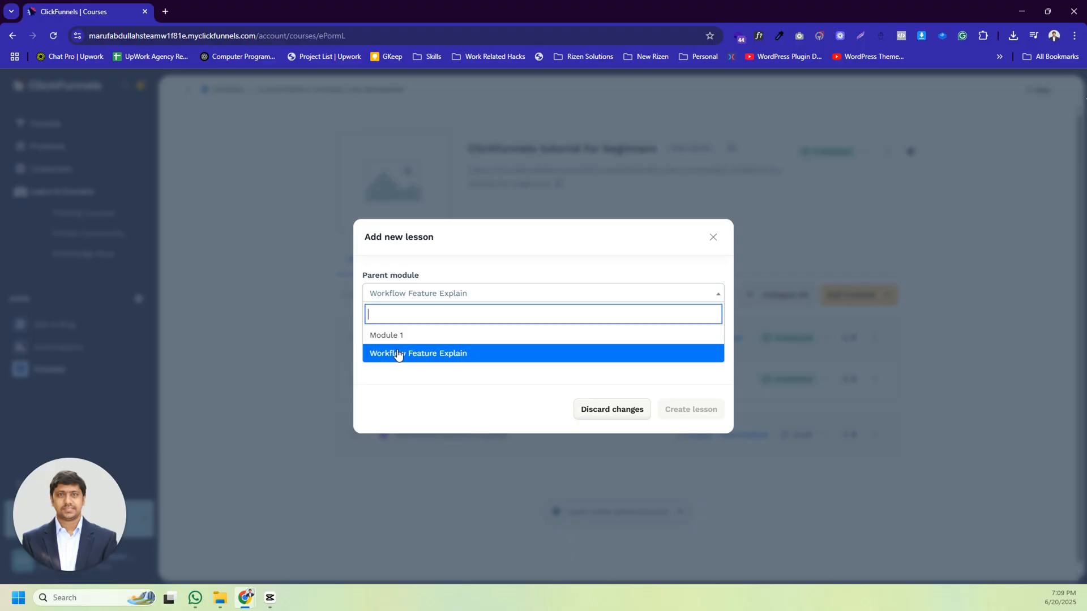
left_click(399, 354)
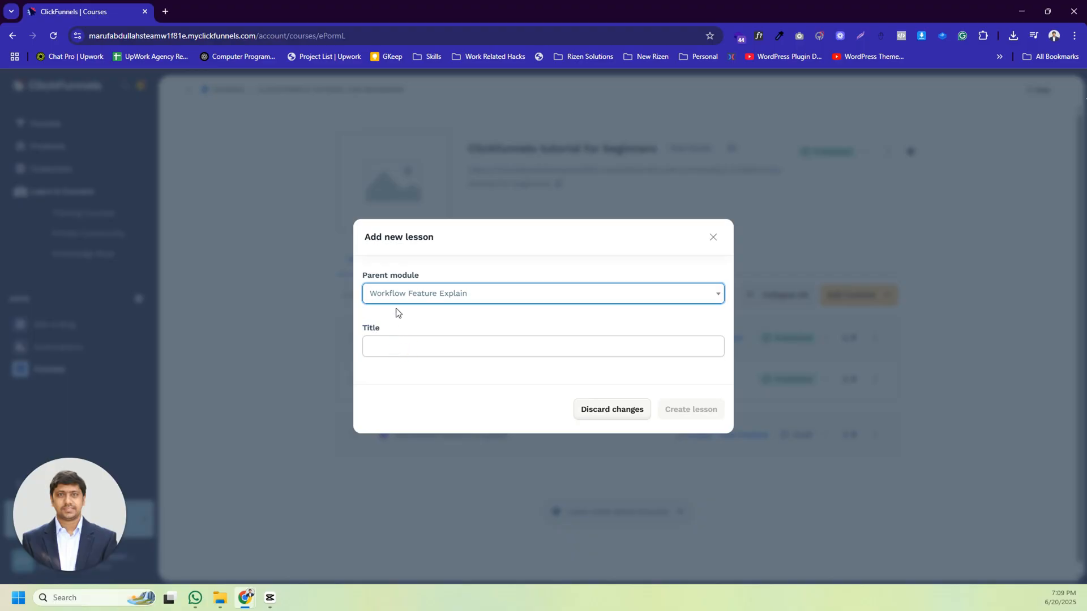
left_click(390, 346)
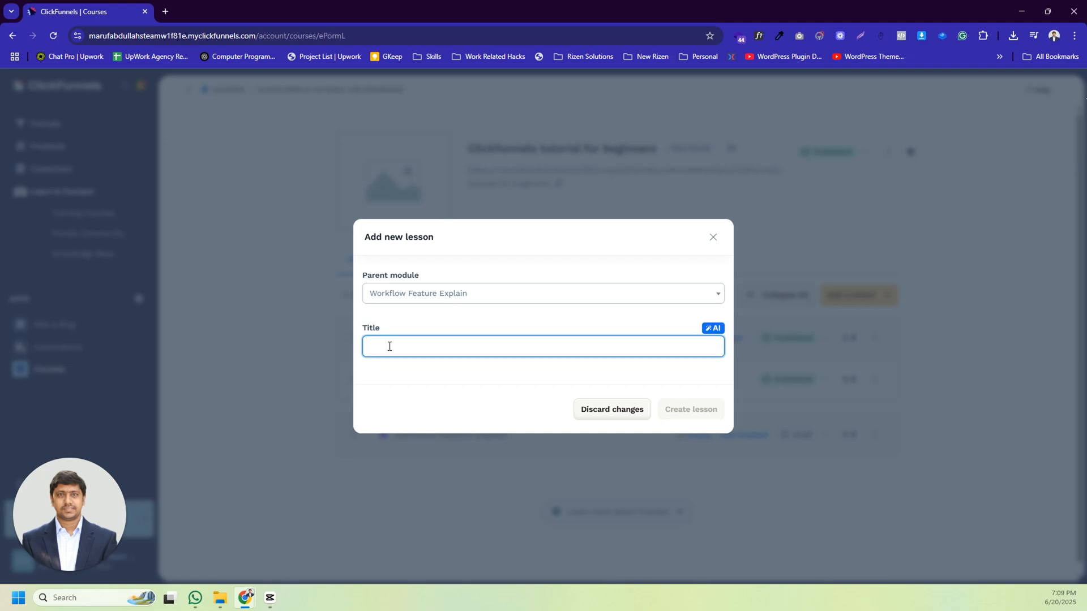
type("Introduction to workflow automation")
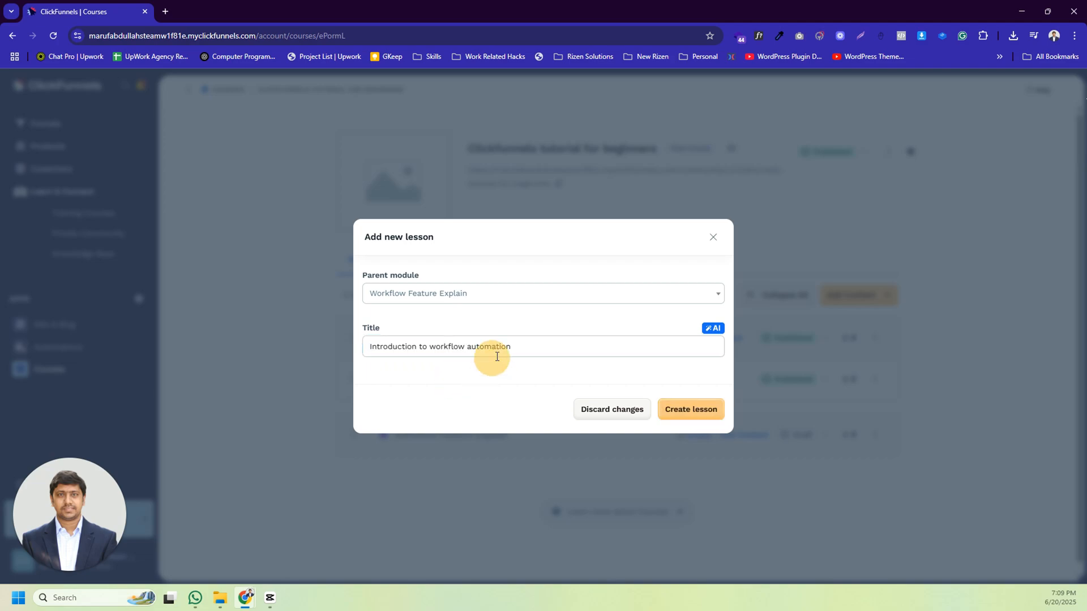
left_click(694, 410)
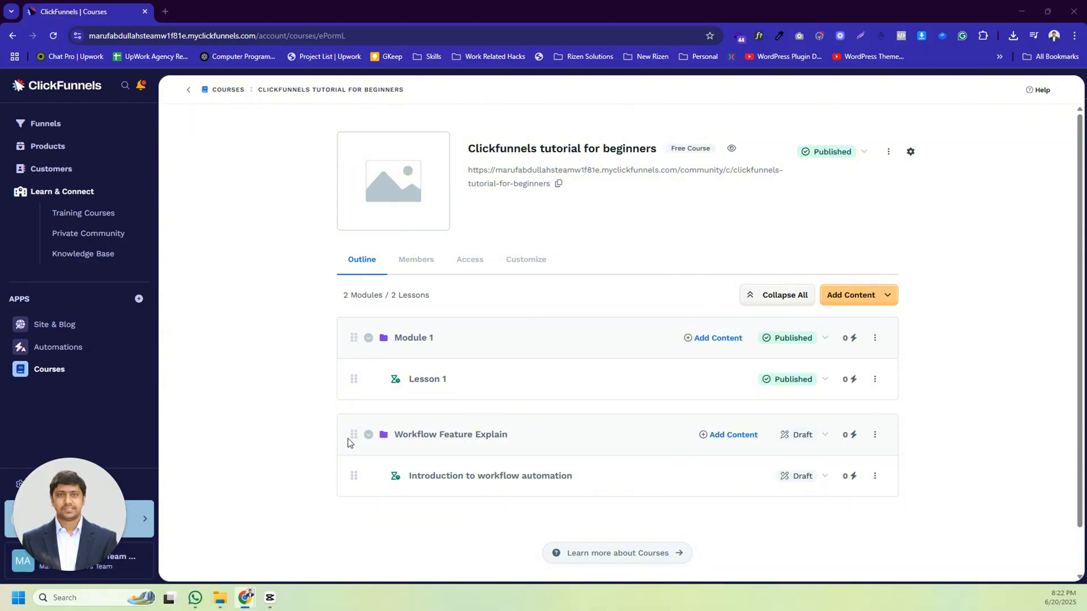
Reorder the outline by moving Workflow Feature Explain above Module 1, and return Module 1 to first place
left_click_drag(353, 435, 351, 337)
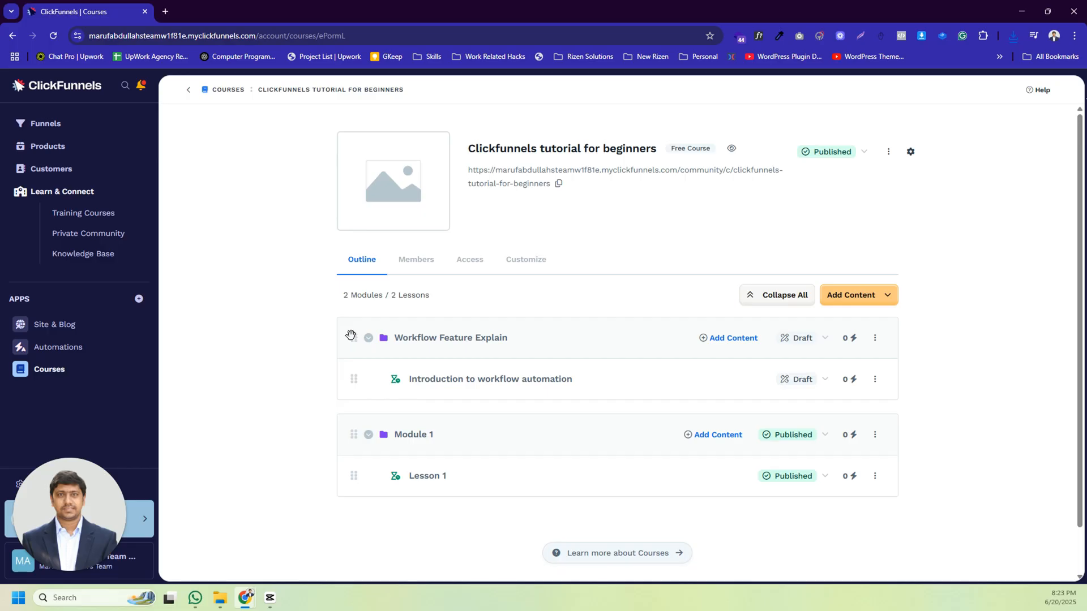
left_click_drag(353, 434, 357, 339)
mouse_move(354, 476)
left_mouse_down()
mouse_move(354, 396)
mouse_move(365, 491)
mouse_move(369, 477)
mouse_move(351, 460)
mouse_move(351, 381)
mouse_move(354, 495)
left_mouse_up()
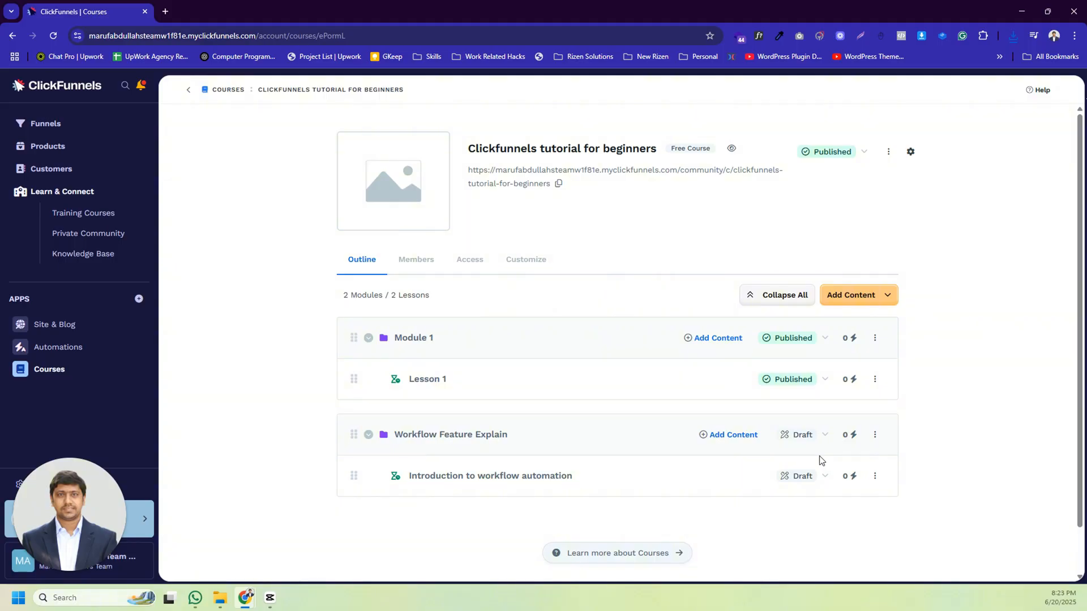
left_click(816, 442)
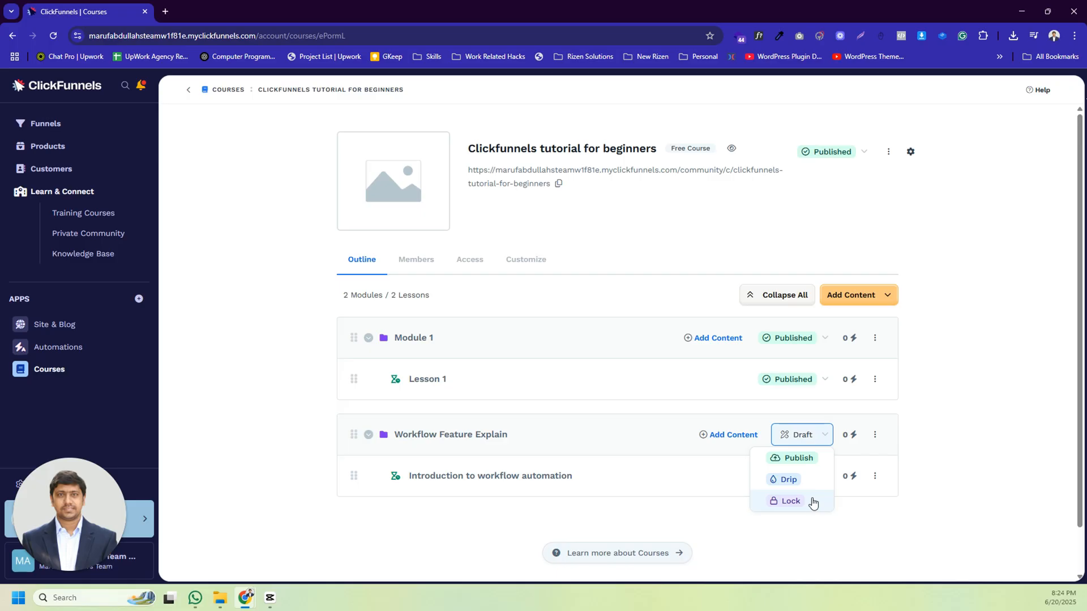
left_click(647, 512)
left_click(803, 481)
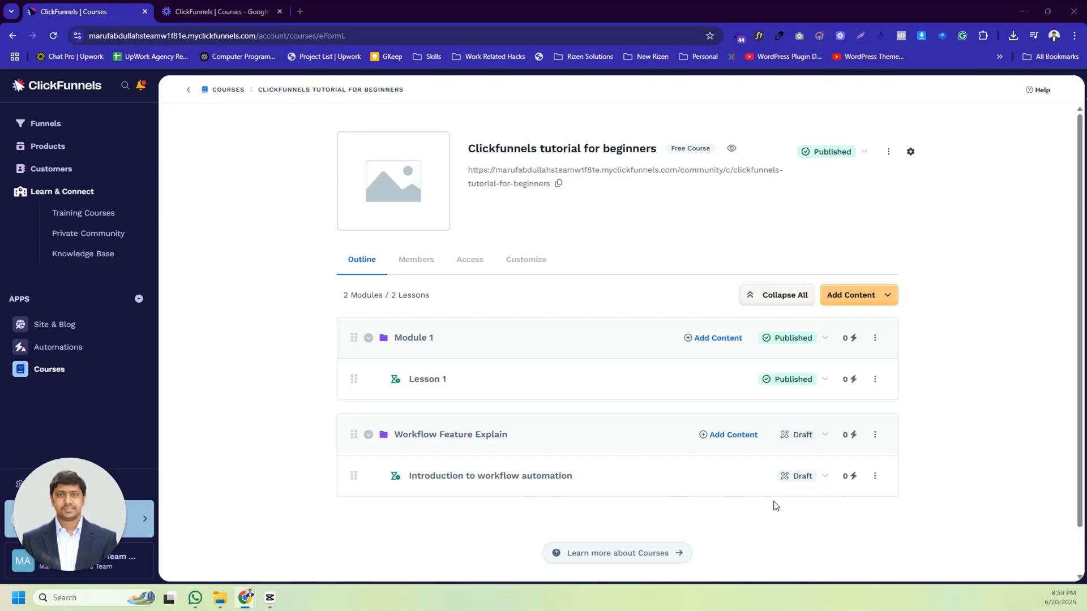
left_click(873, 477)
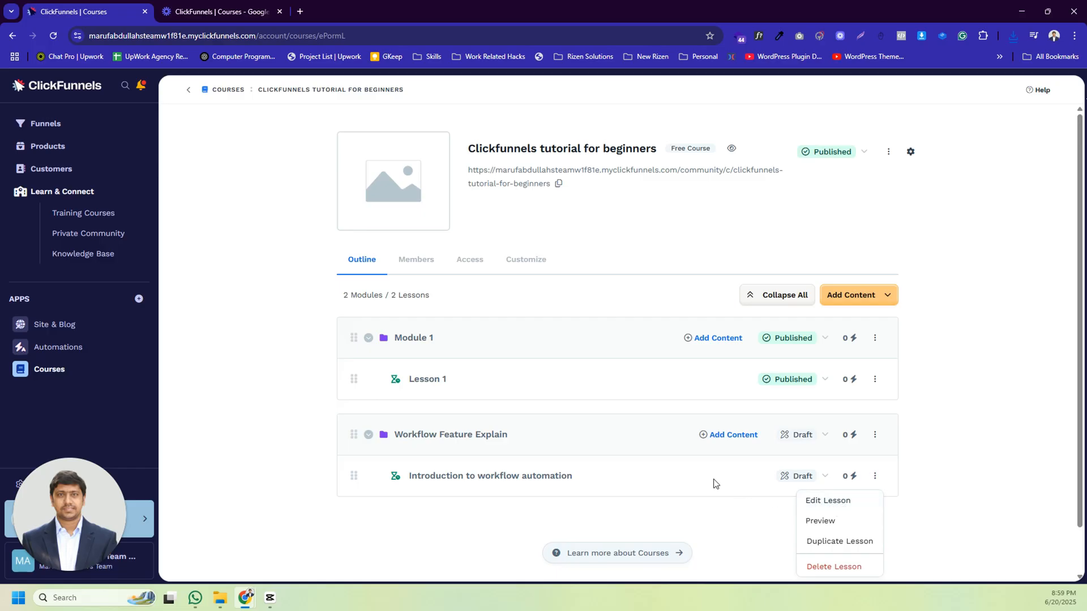
left_click(667, 480)
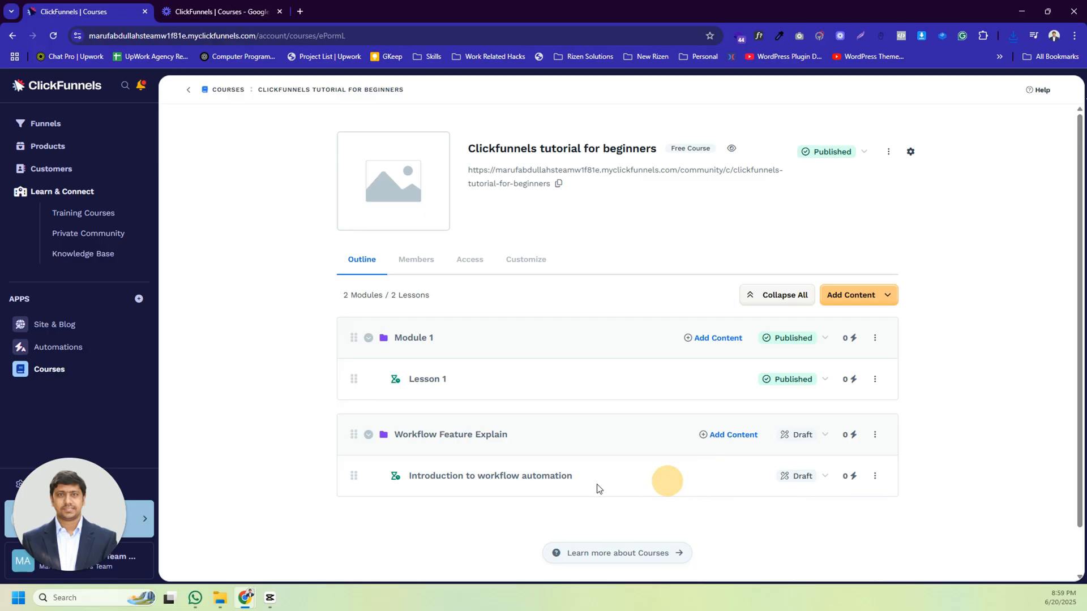
Open the "Introduction to workflow automation" lesson for editing and choose Workflow Feature Explain as its parent module
left_click(452, 479)
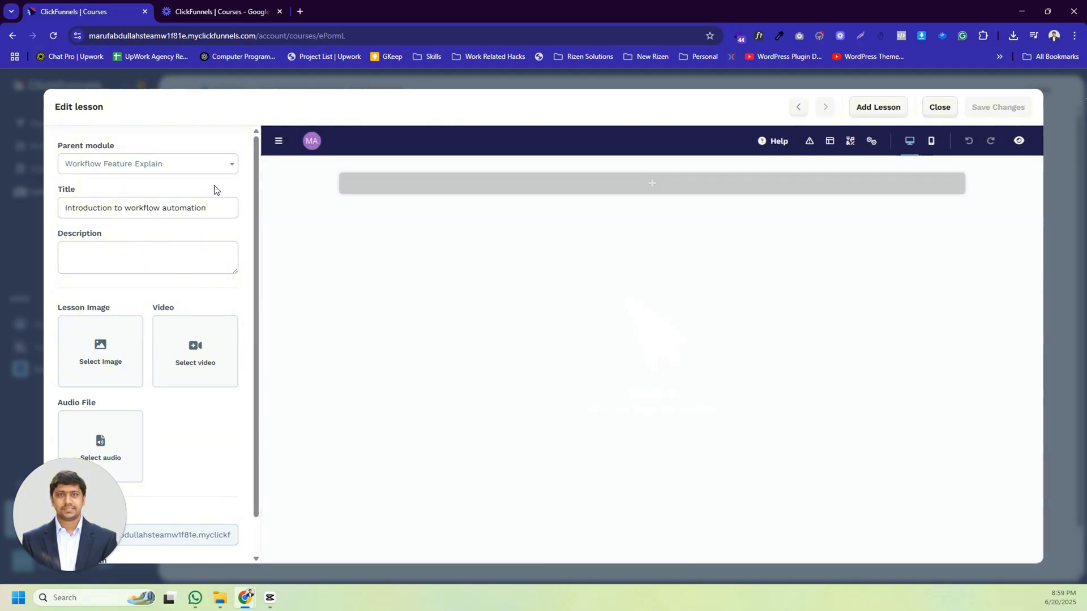
left_click(213, 187)
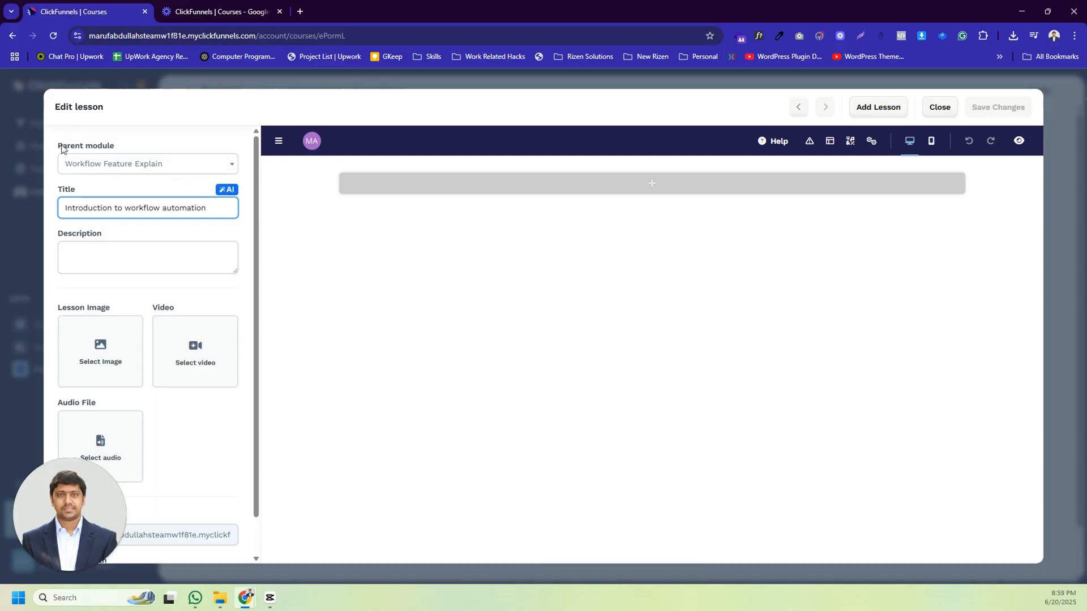
left_click(123, 148)
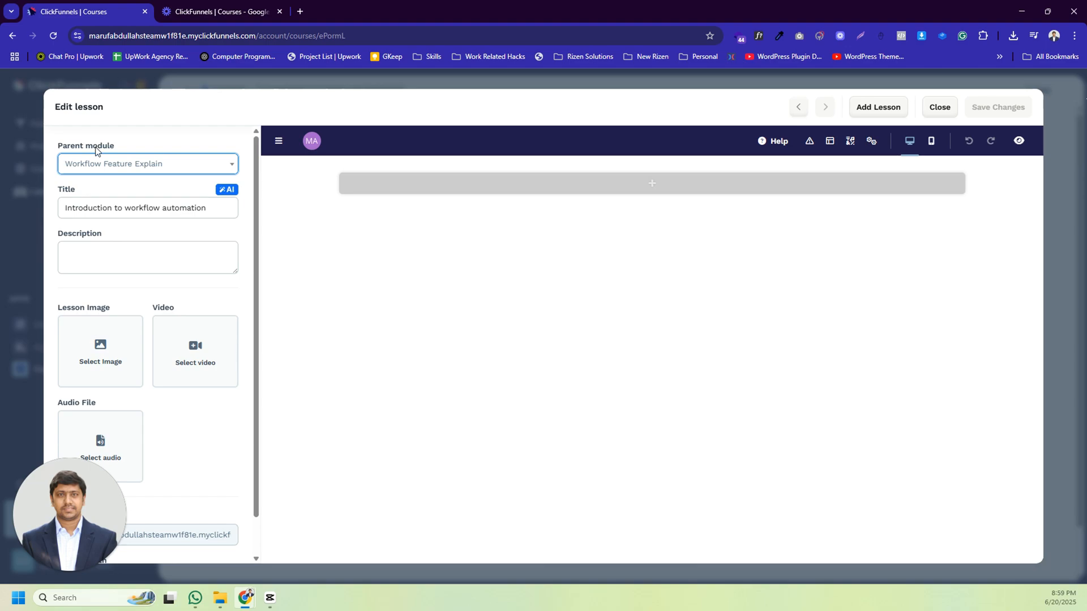
left_click(220, 165)
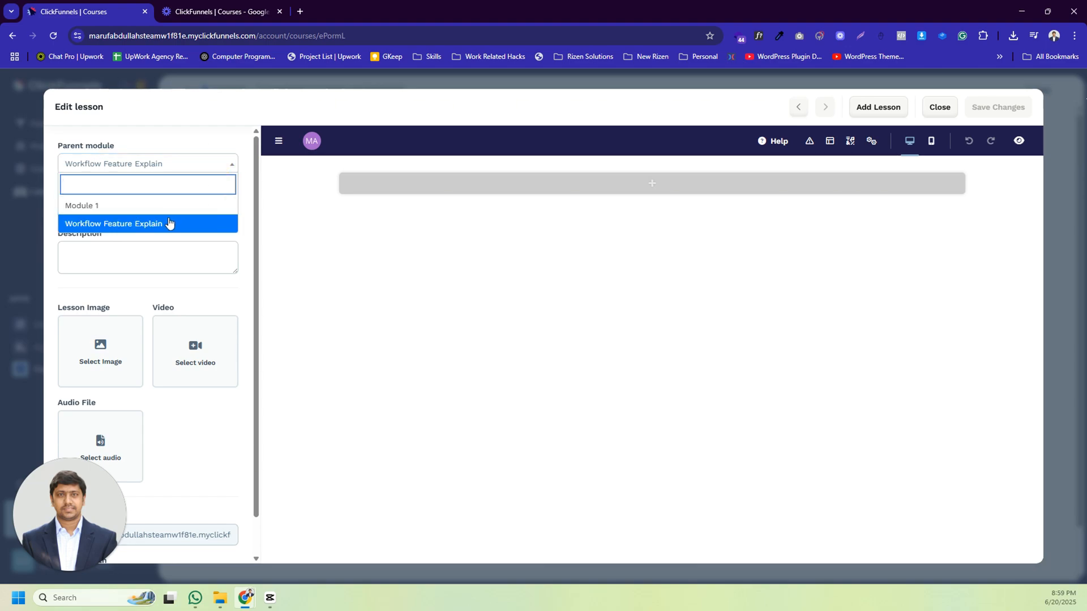
left_click(135, 224)
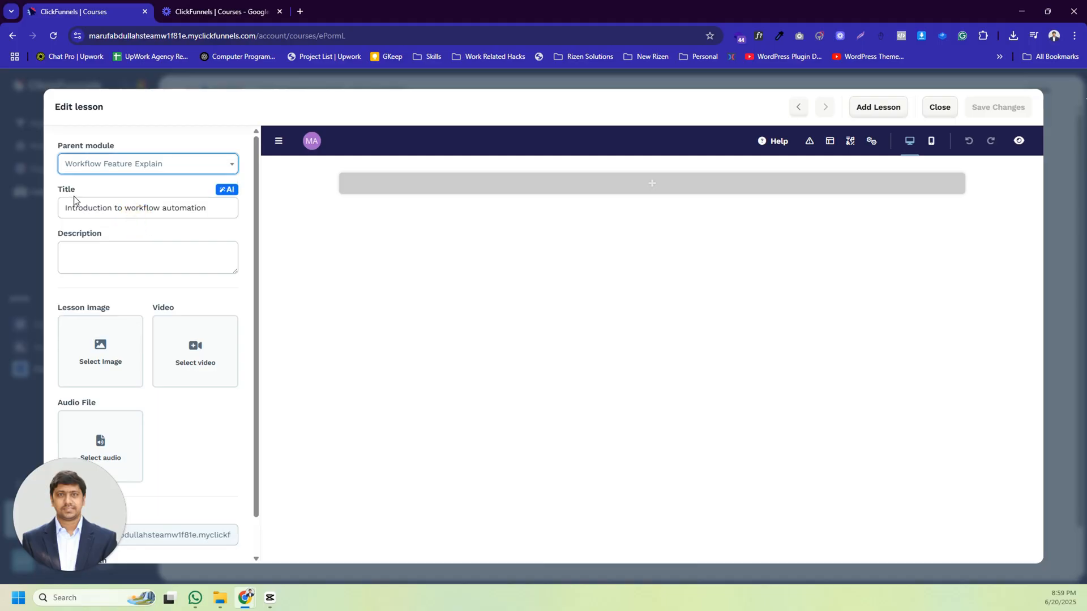
Leave the lesson's title and empty description as they are, and assign for-closing-lesson-video.mp4 from the video gallery as its video
left_click(212, 212)
left_click(141, 245)
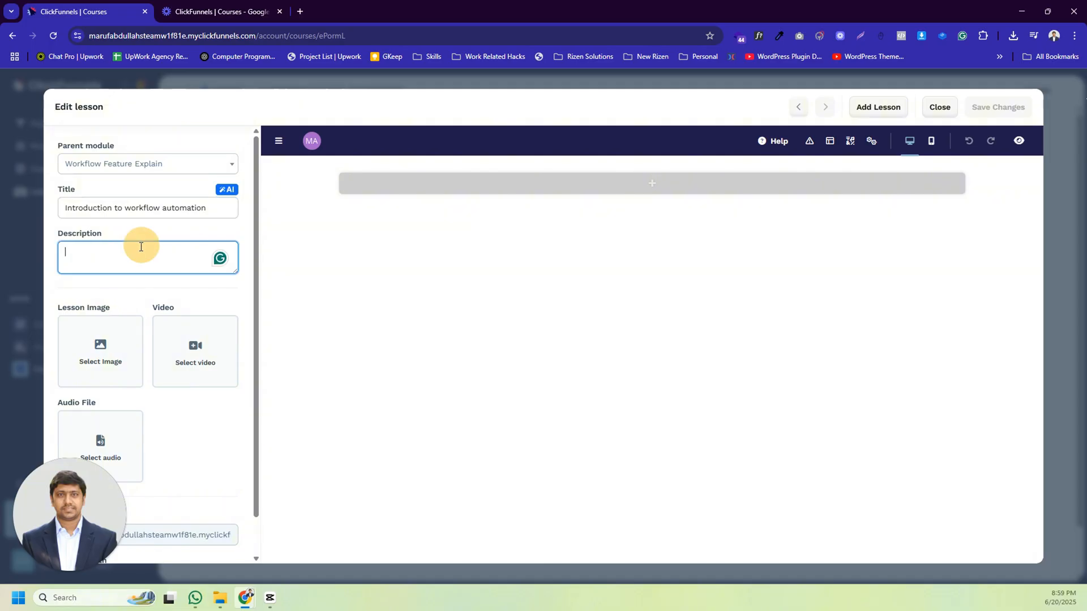
scroll(161, 265, "down", 1)
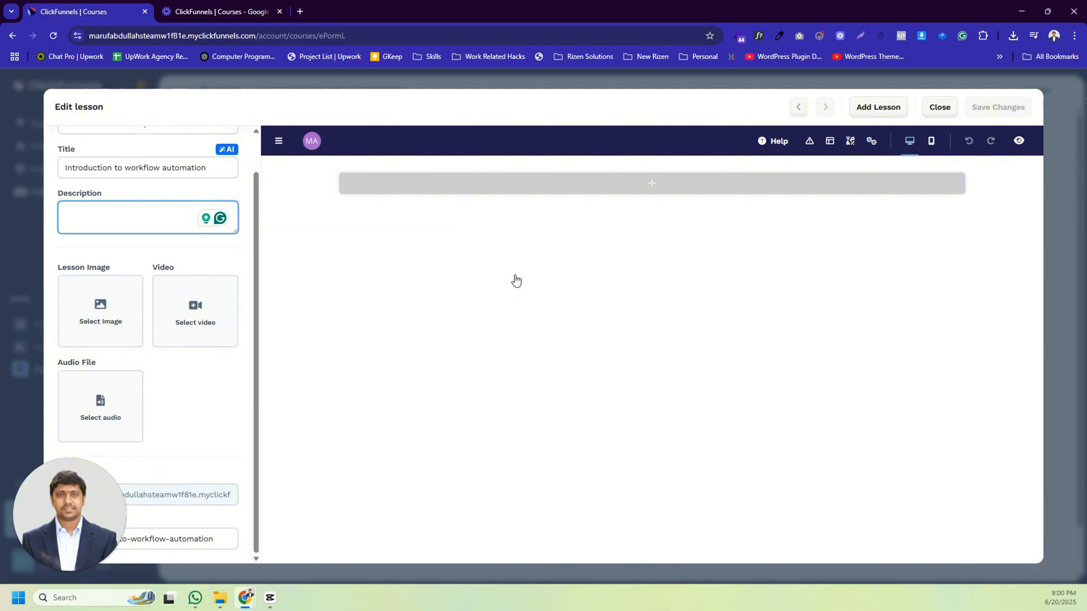
left_click(190, 308)
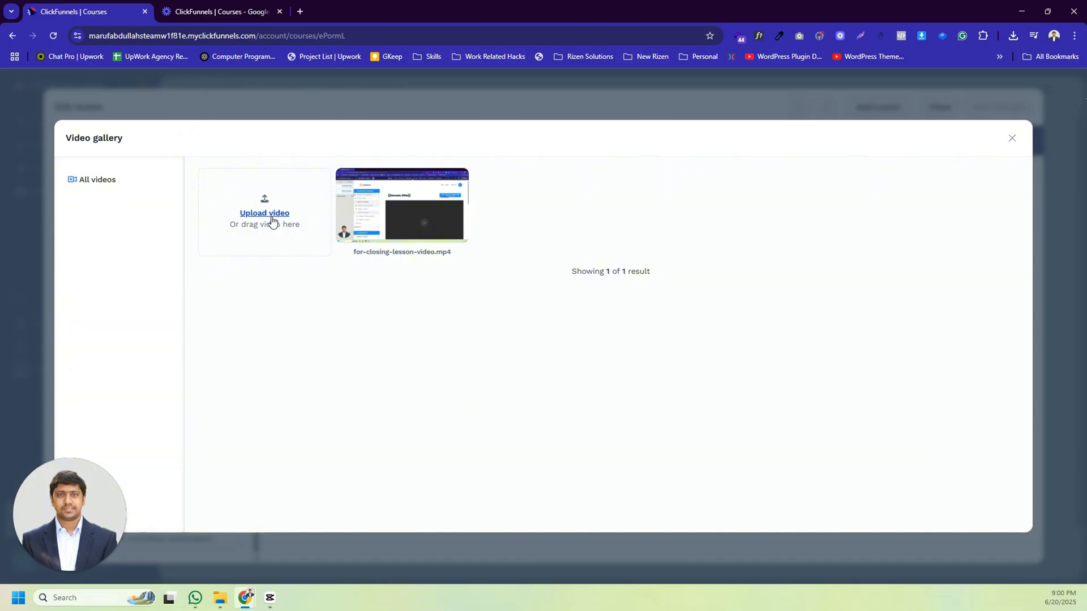
left_click(392, 209)
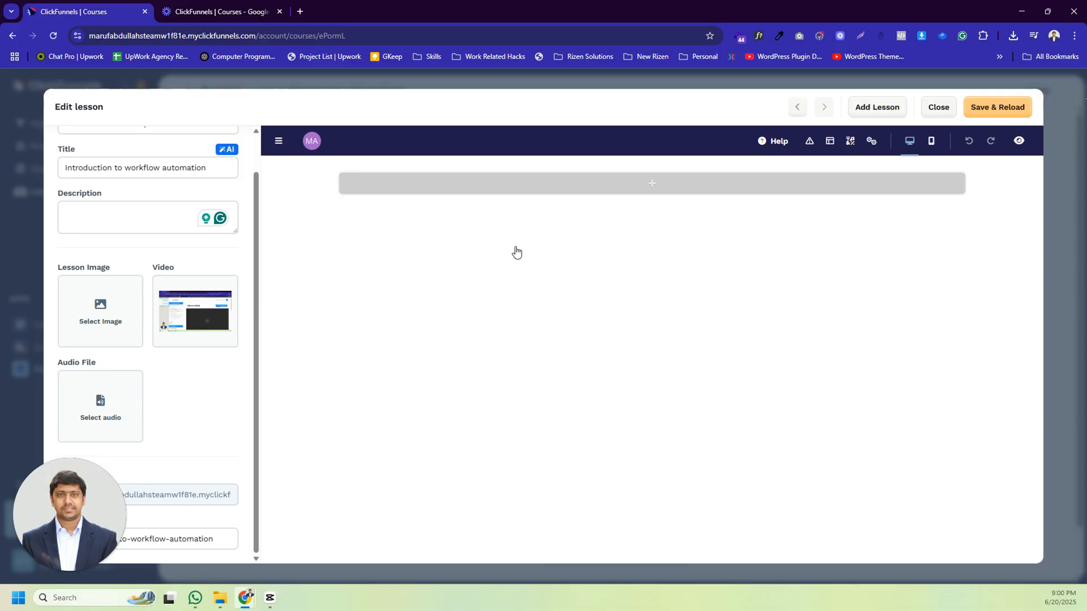
Add a one-column row to the blank lesson page and place a Headline element in it
left_click(634, 185)
left_click(611, 227)
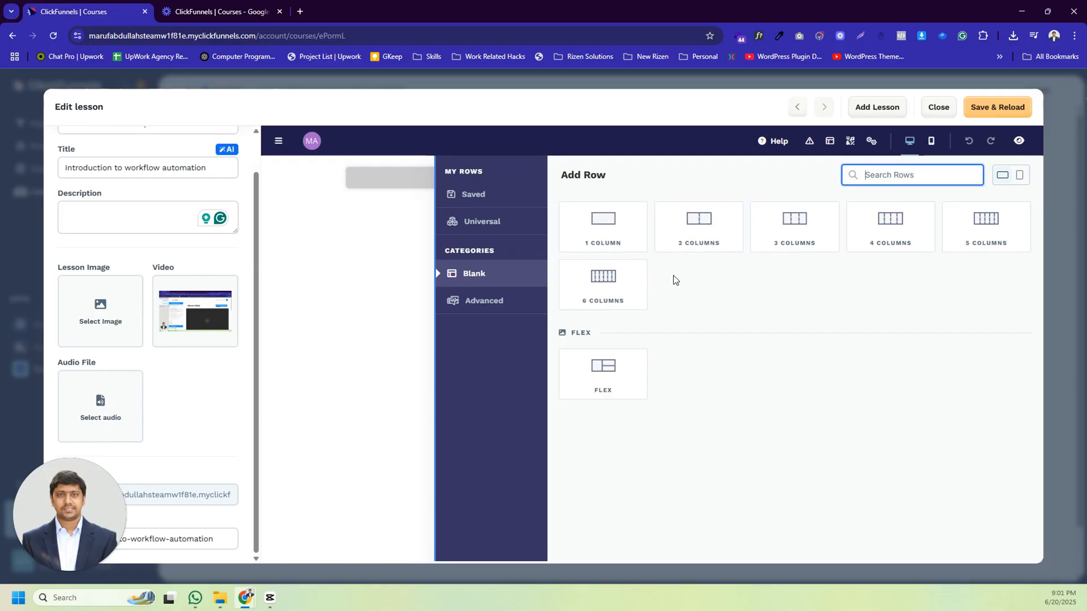
left_click(604, 219)
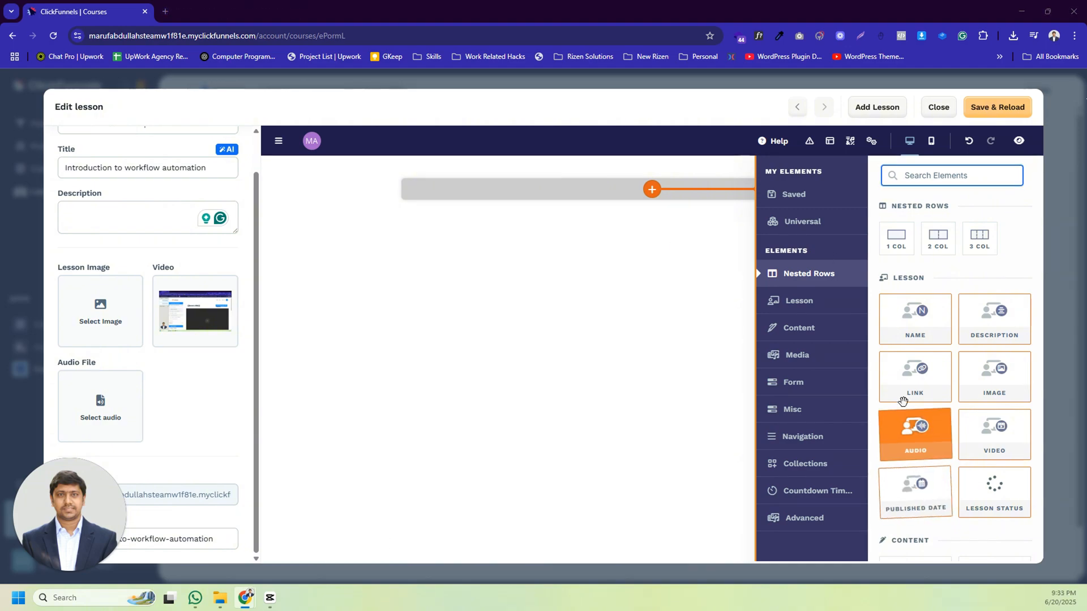
scroll(970, 323, "down", 3)
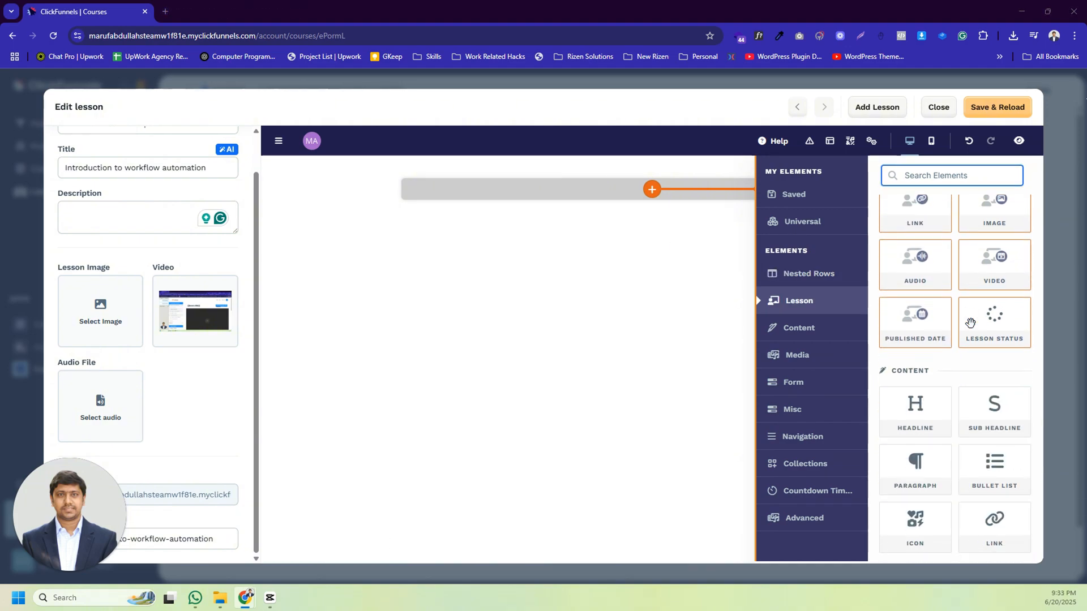
scroll(970, 325, "down", 1)
left_click_drag(915, 350, 657, 214)
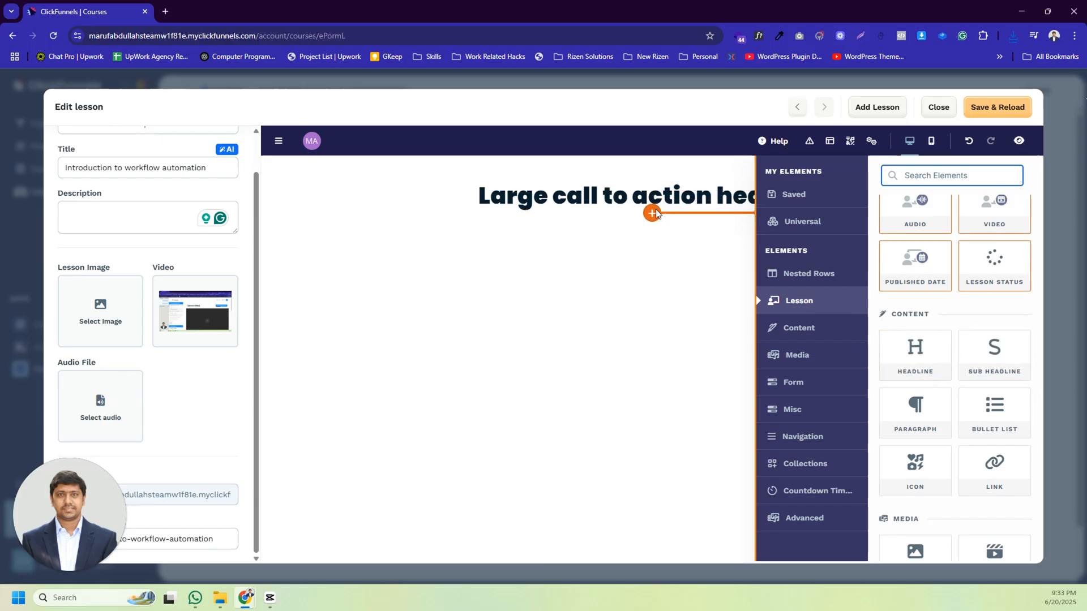
Place a Paragraph and a Video element below the headline, and save the lesson
left_click(915, 408)
scroll(962, 481, "down", 2)
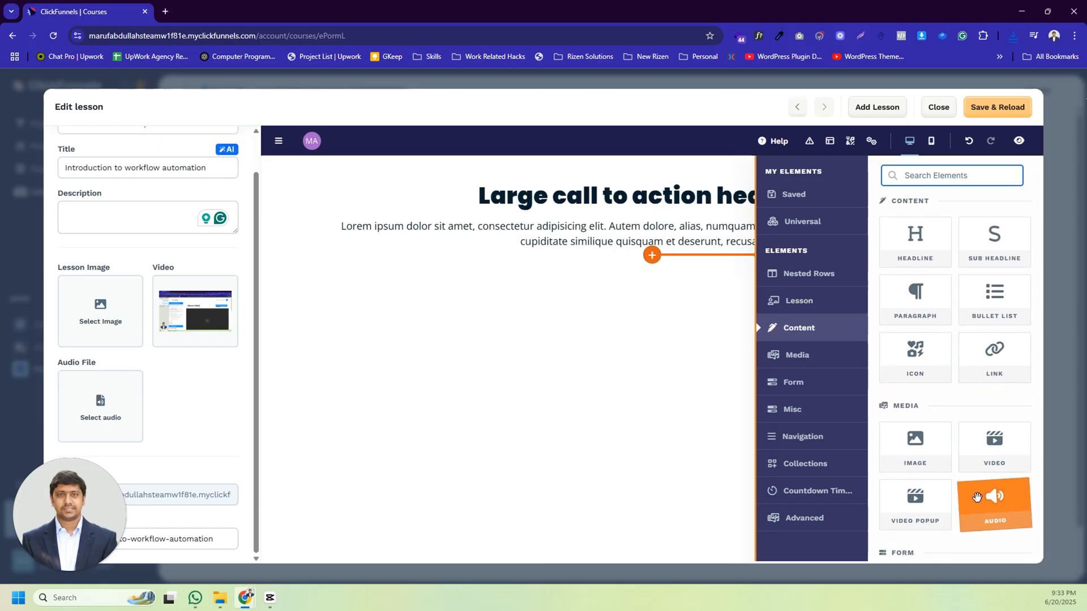
left_click_drag(994, 442, 605, 334)
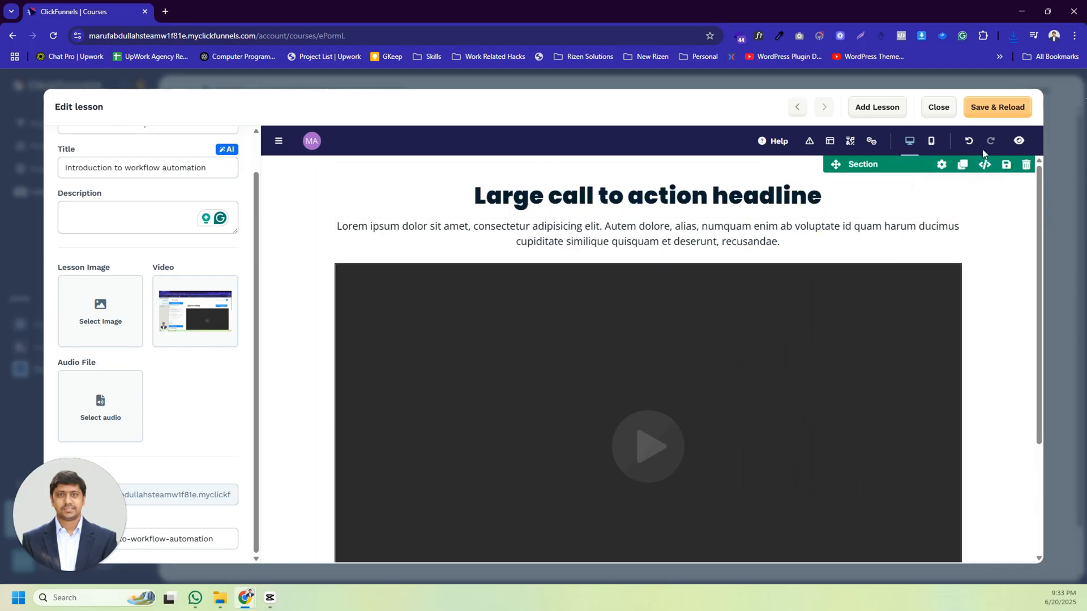
left_click(995, 112)
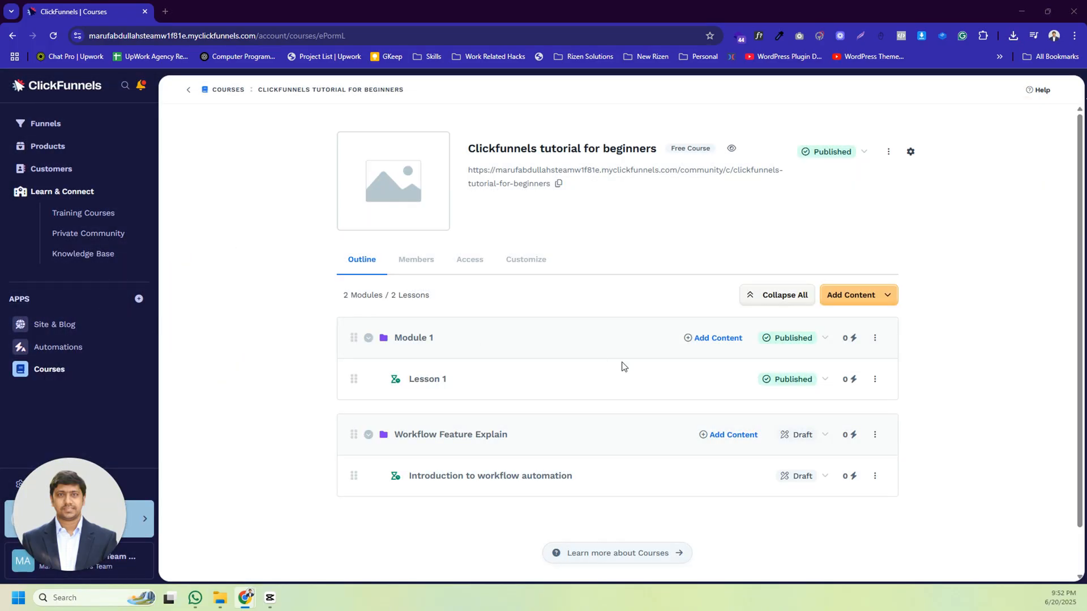
Publish the "Introduction to workflow automation" lesson, and open the Workflow Feature Explain module's publishing settings with Publish now selected
left_click(815, 477)
left_click(799, 500)
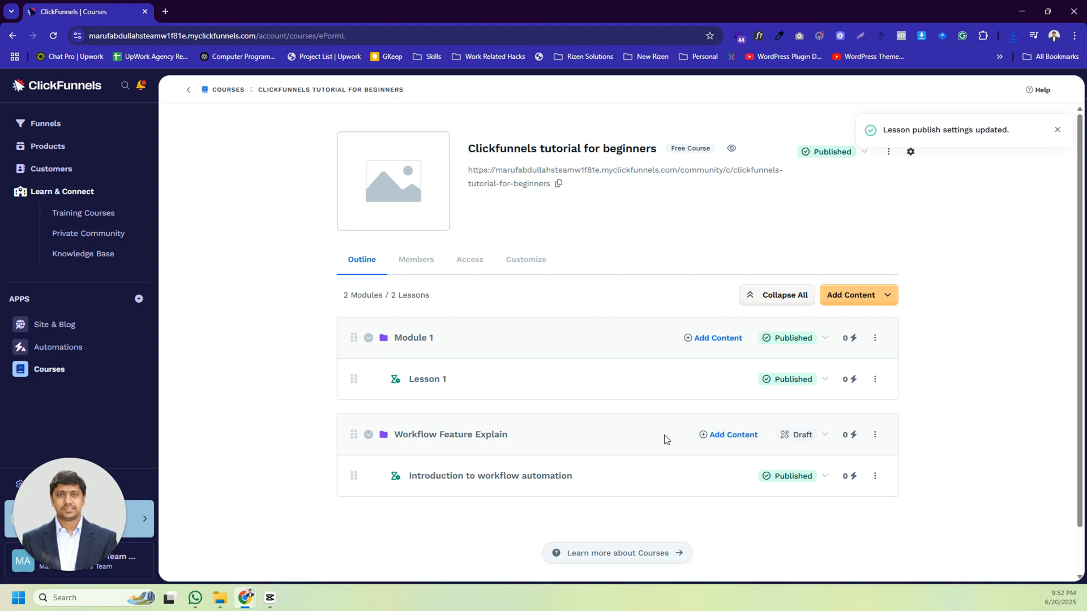
left_click(818, 437)
left_click(789, 457)
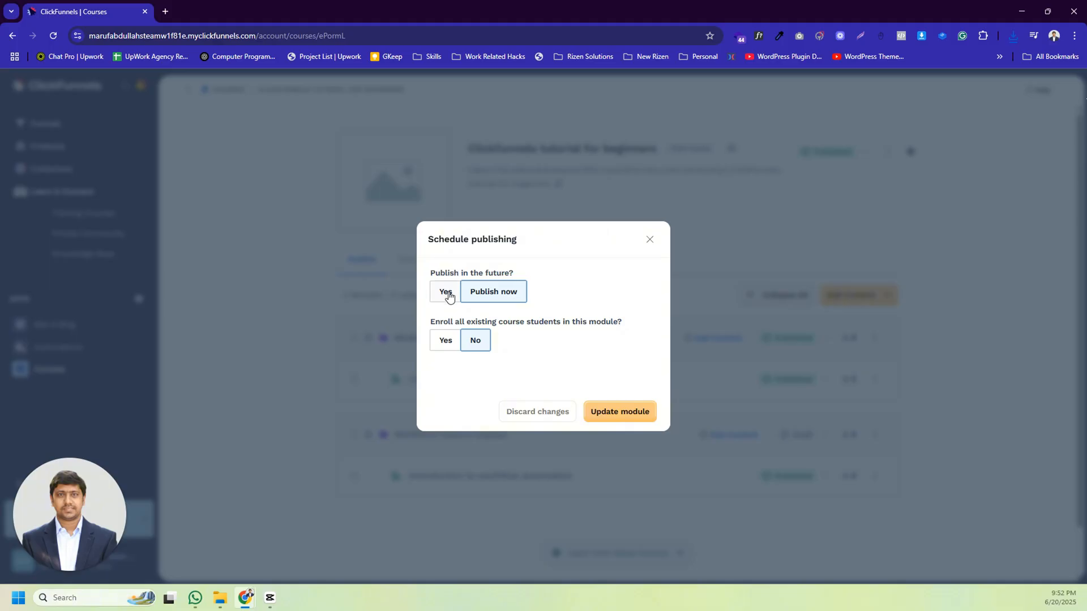
left_click(494, 290)
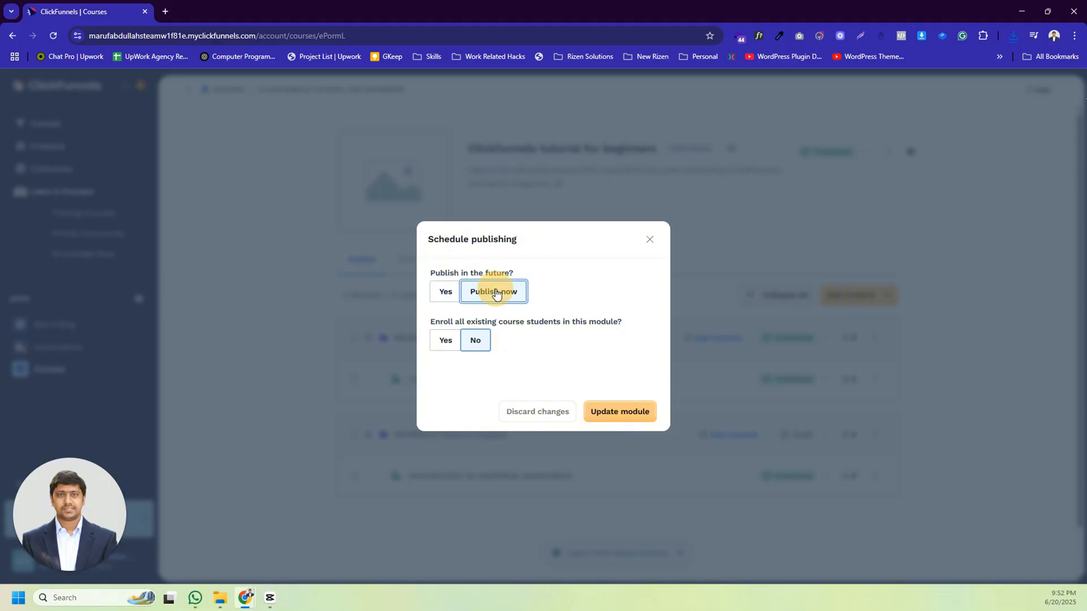
left_click(555, 275)
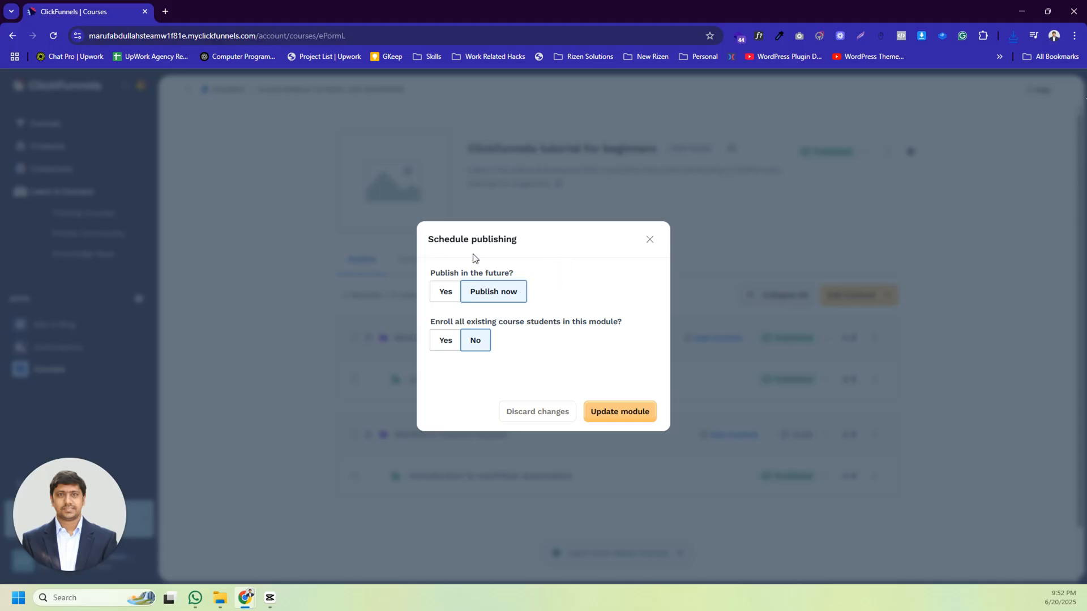
left_click(444, 293)
left_click(467, 299)
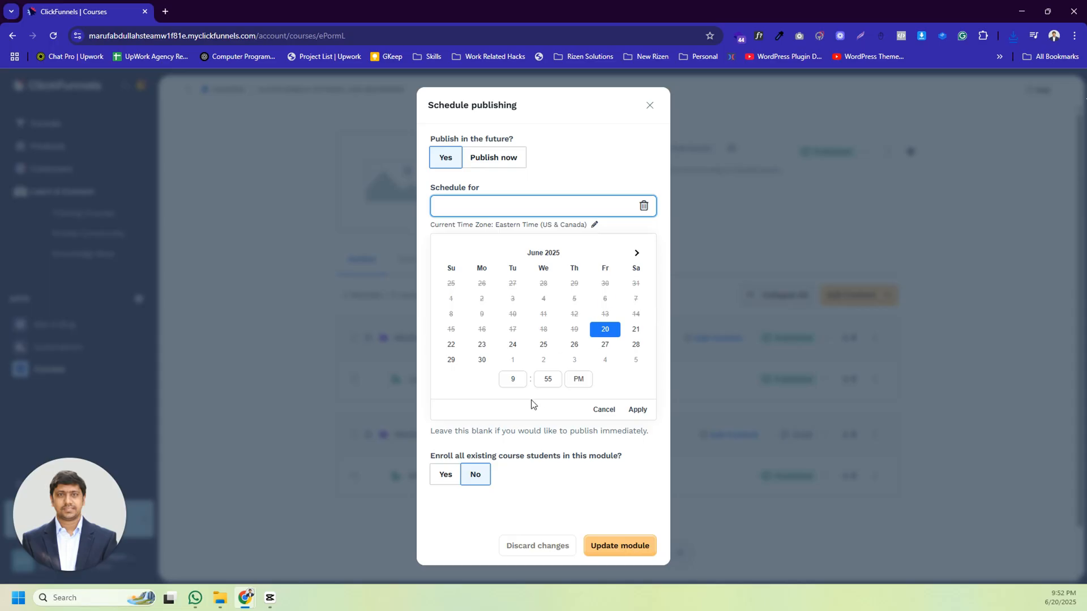
left_click(604, 410)
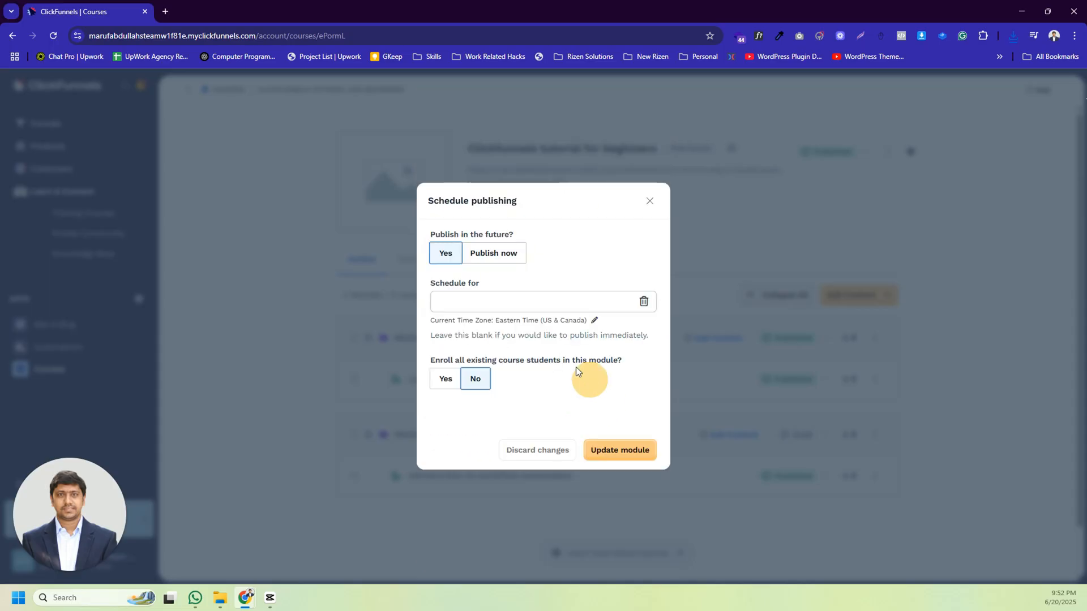
left_click(495, 259)
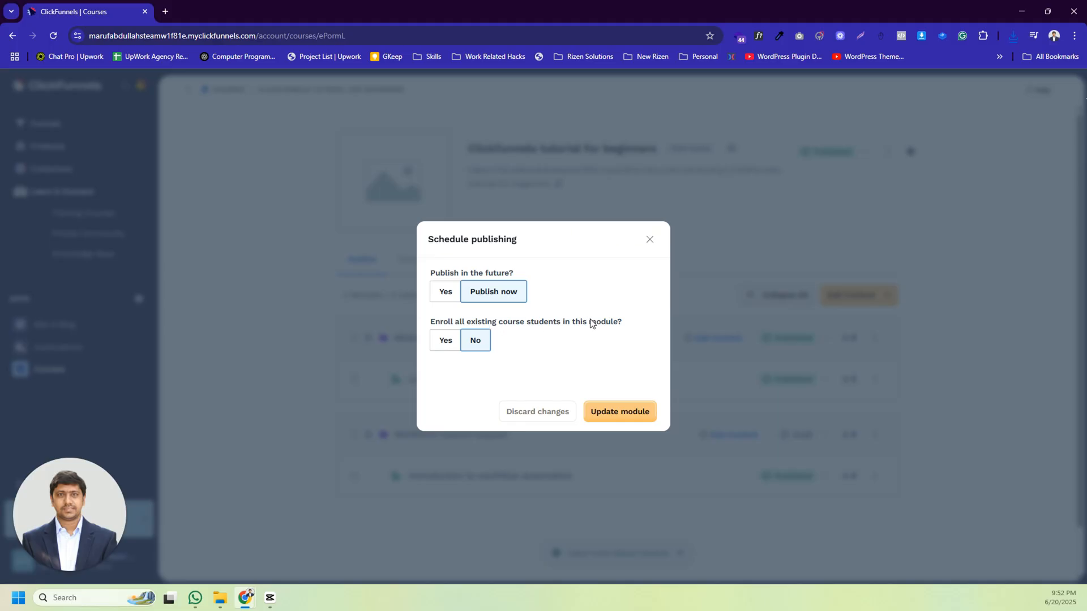
Publish the module with all existing course students enrolled and the enroll email notification sent
left_click(446, 340)
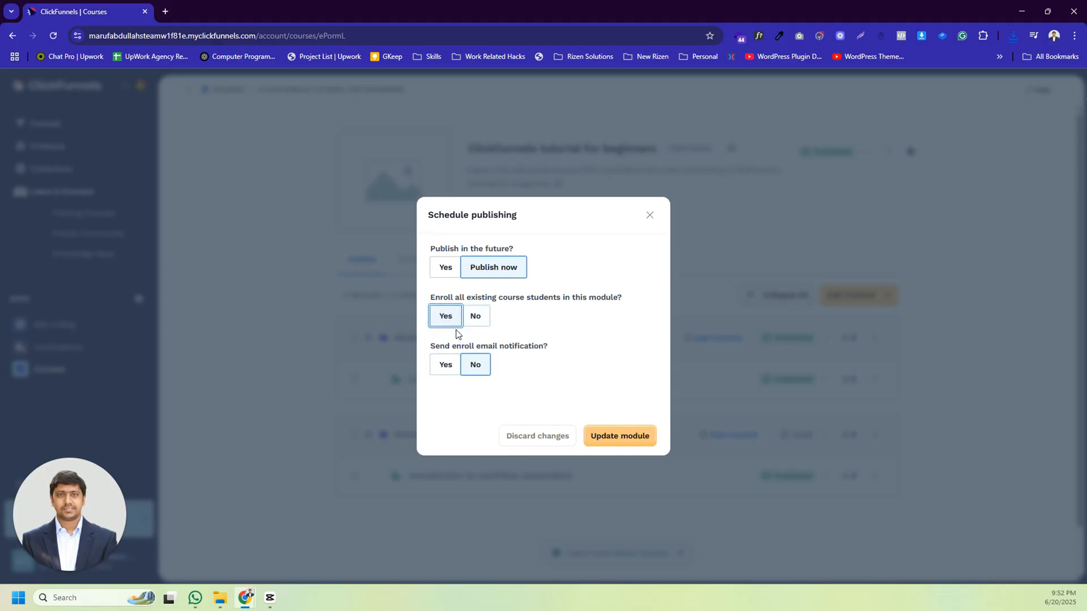
left_click(516, 331)
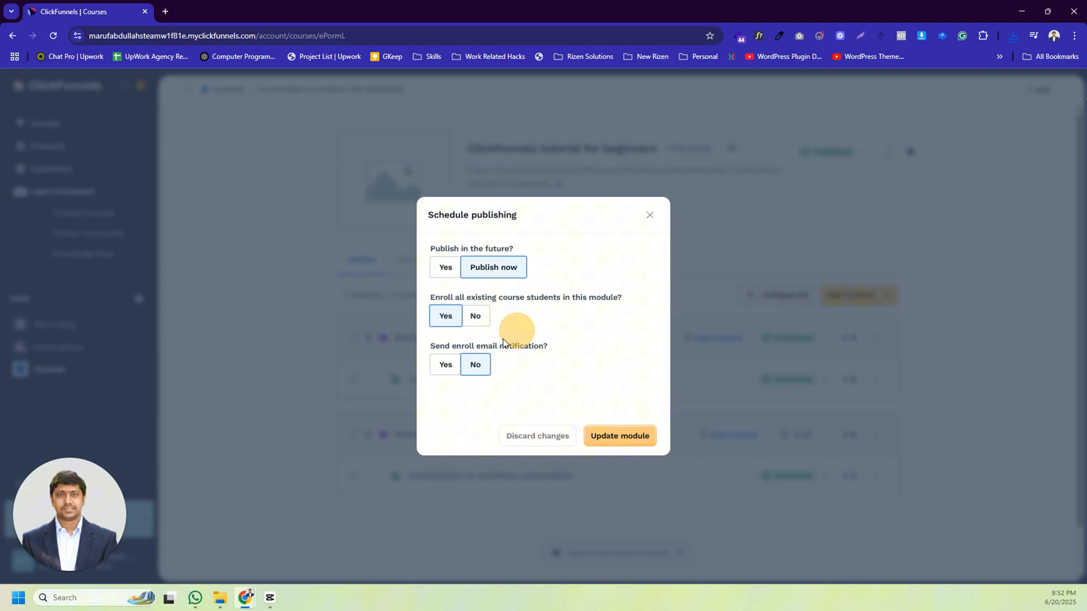
left_click(448, 366)
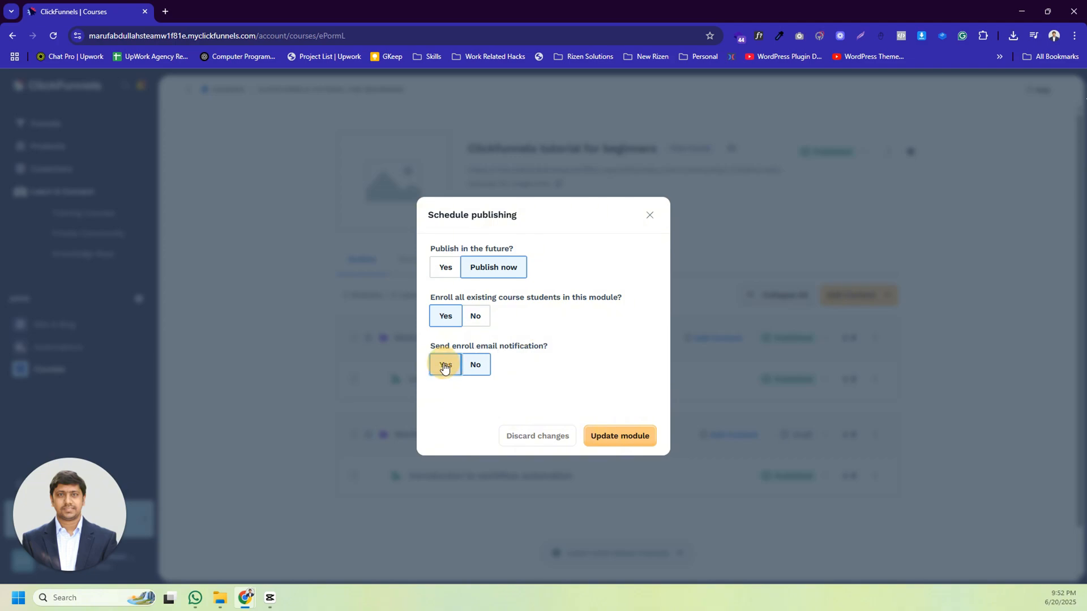
left_click(619, 434)
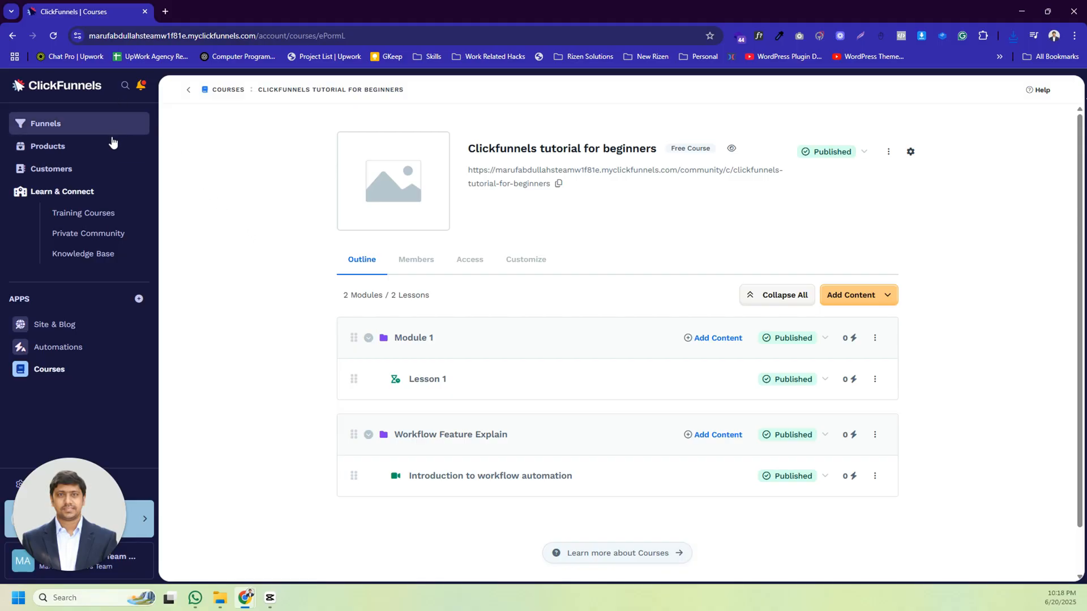
Open the list of customer contacts
left_click(50, 169)
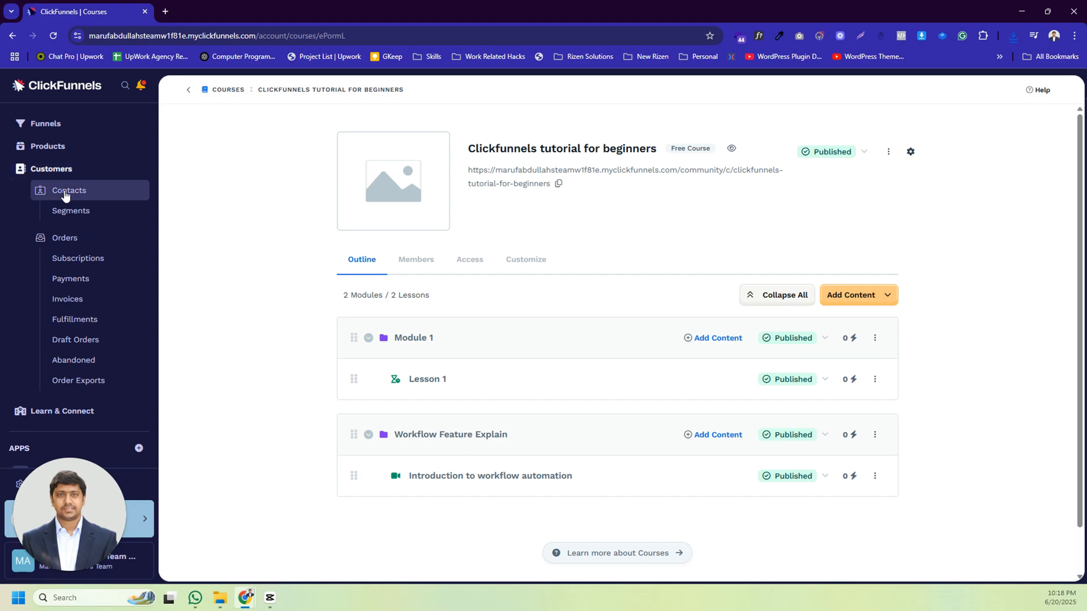
left_click(65, 192)
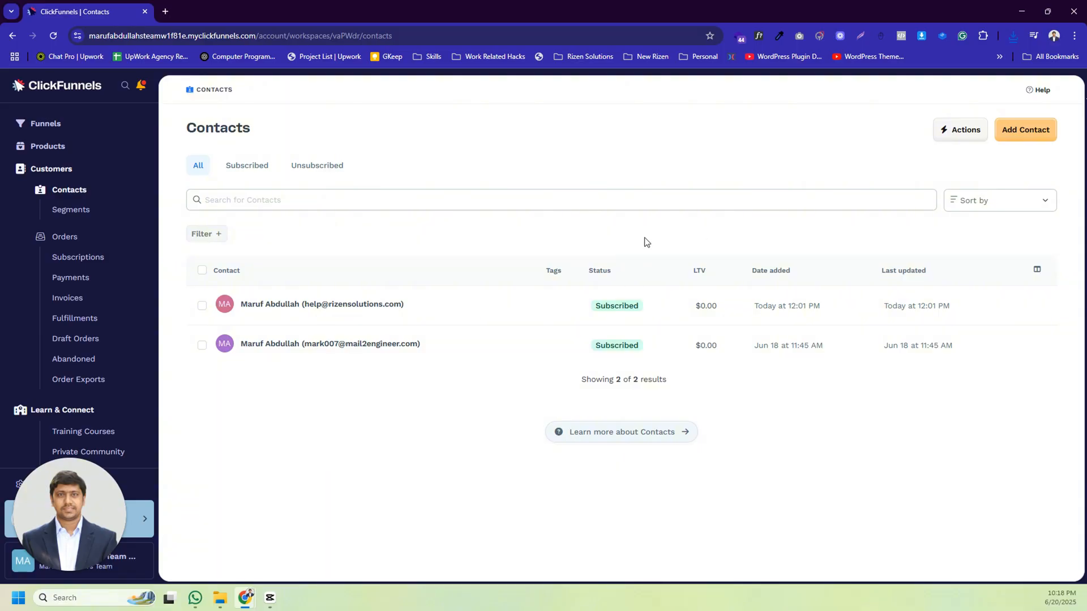
left_click(1017, 128)
scroll(914, 440, "down", 2)
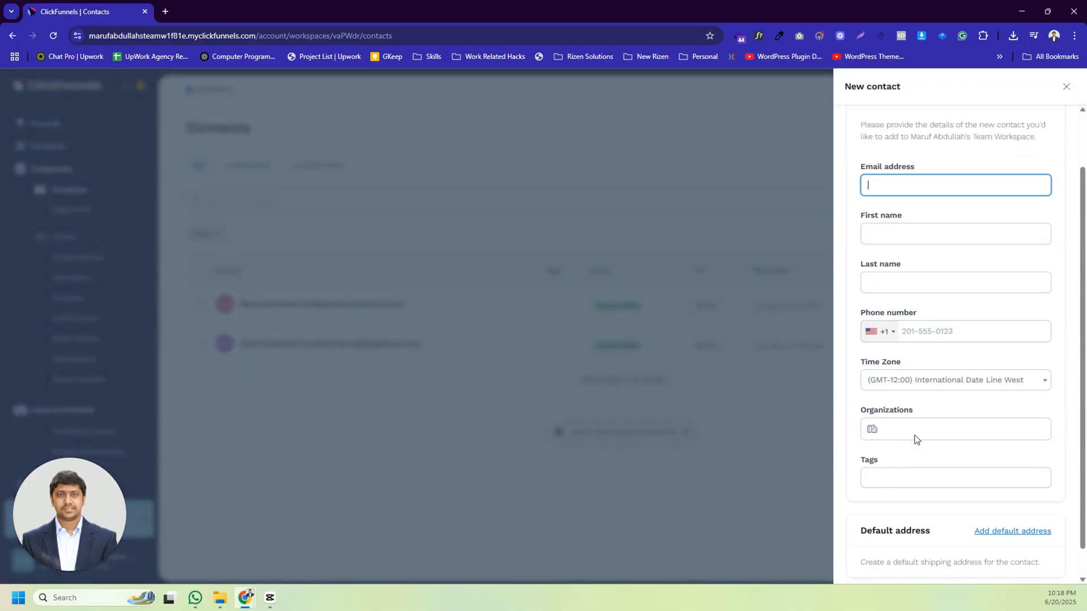
left_click(708, 389)
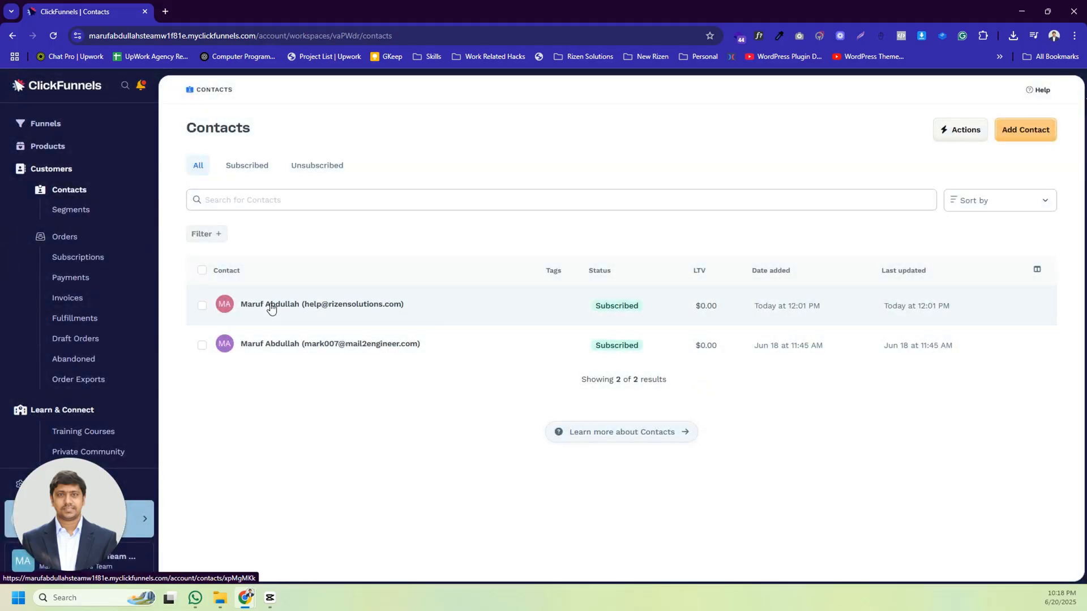
Start a new course enrollment for the first listed contact and expand the modules of Clickfunnels tutorial for beginners
left_click(271, 306)
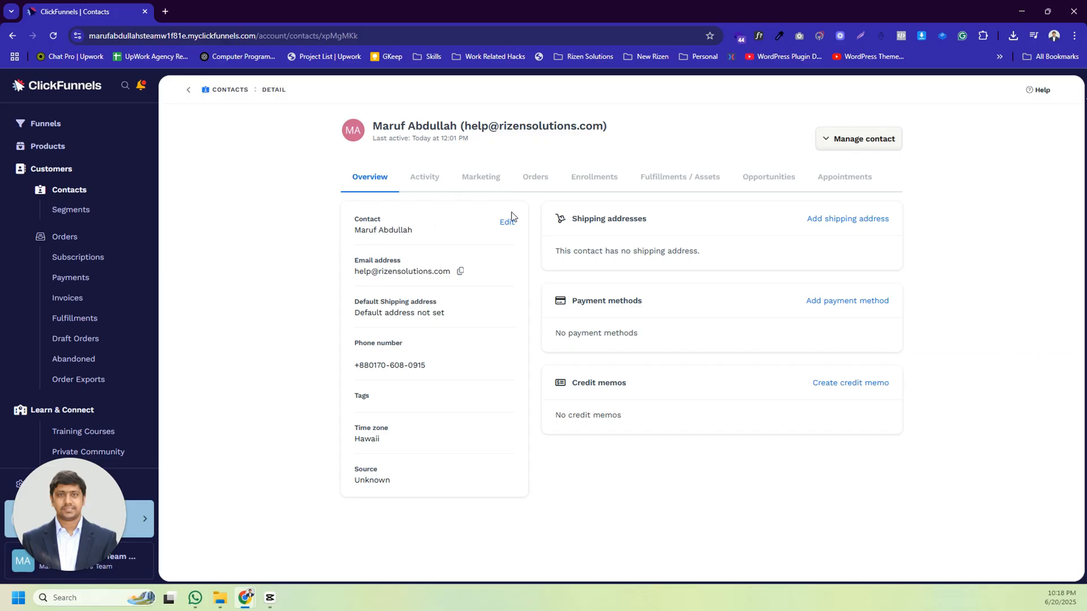
left_click(600, 187)
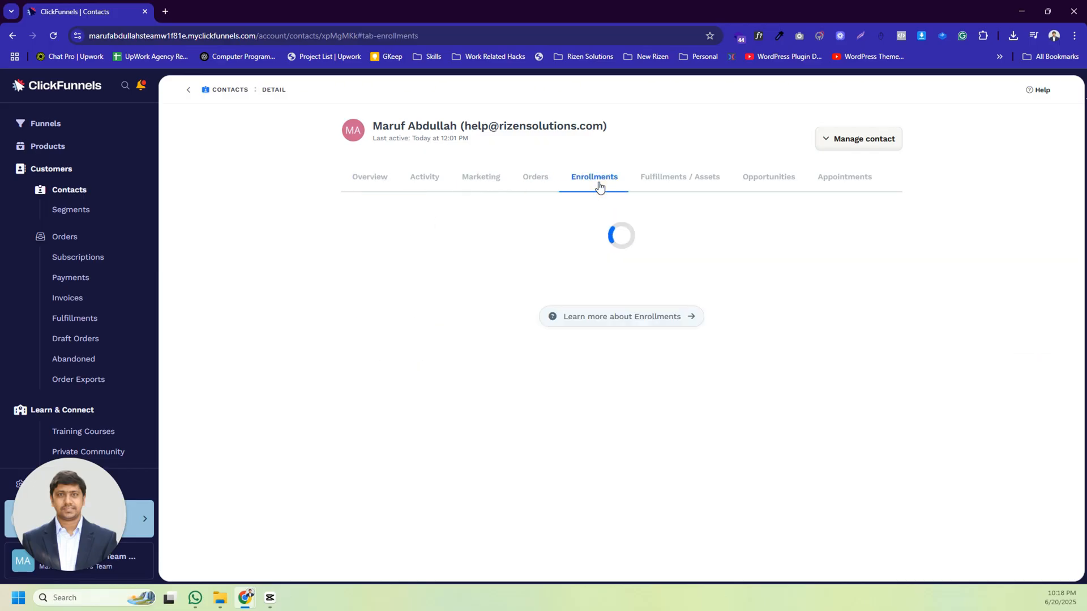
left_click(843, 221)
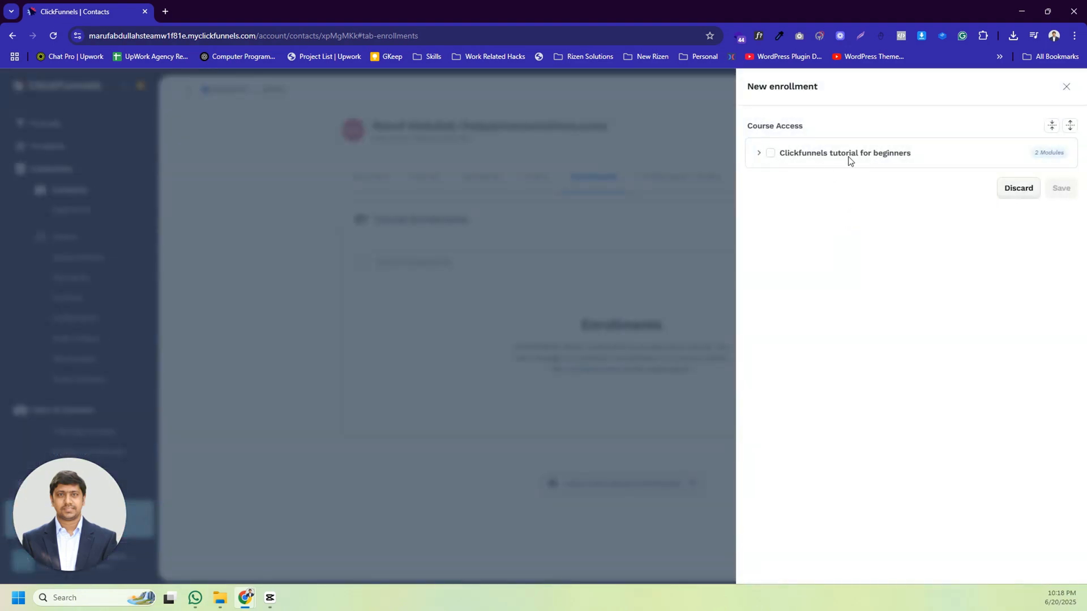
left_click(1027, 366)
left_click(759, 153)
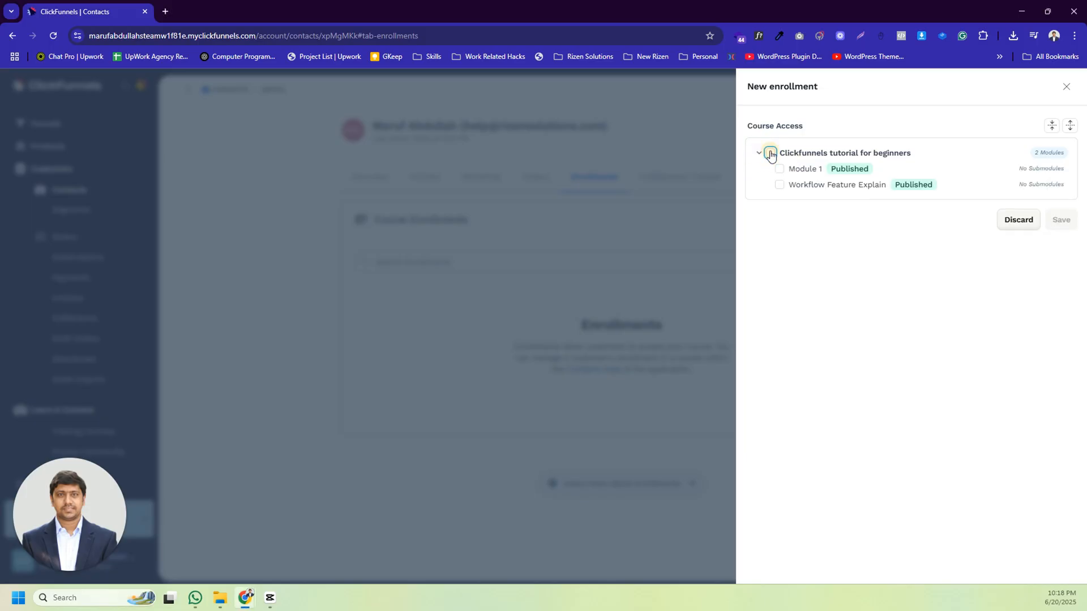
Grant the contact access to Clickfunnels tutorial for beginners with both Module 1 and Workflow Feature Explain, and save the enrollment
left_click(770, 153)
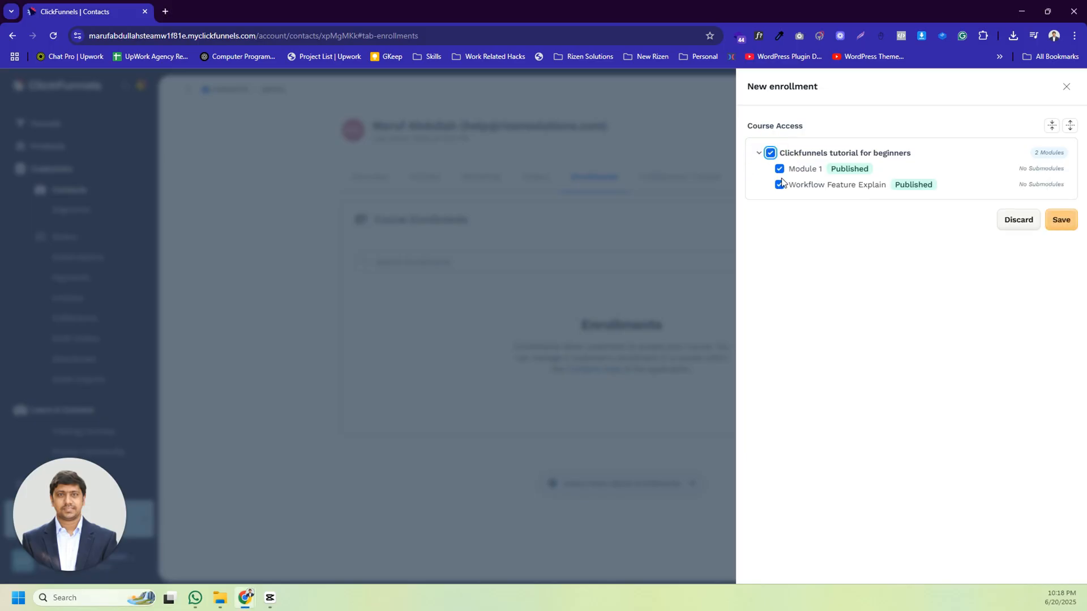
left_click(779, 186)
left_click(779, 169)
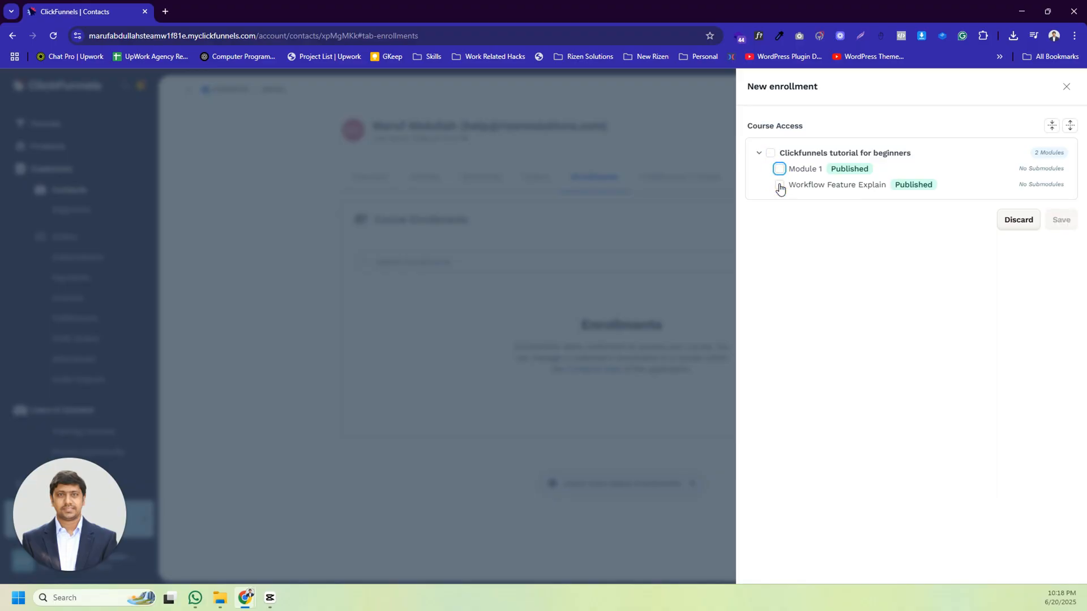
left_click(779, 185)
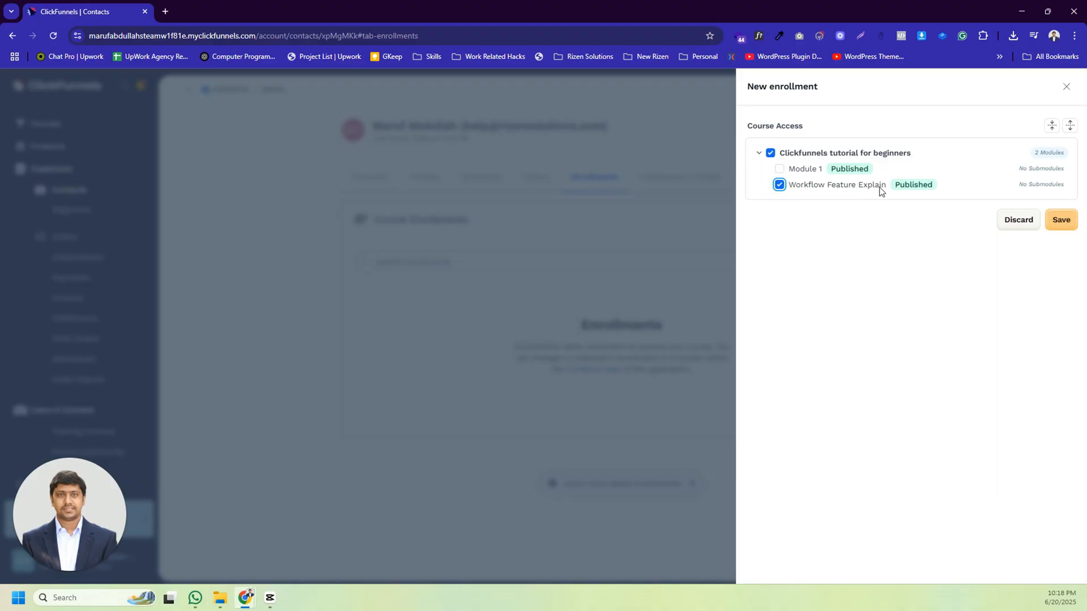
left_click(779, 169)
left_click(1058, 222)
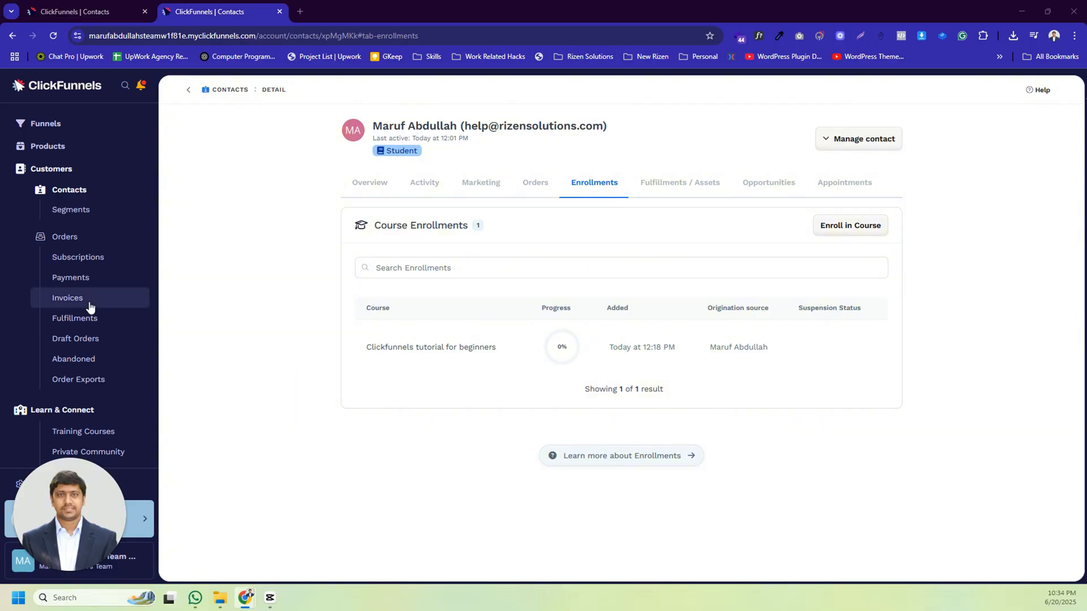
Open the product access settings of the Clickfunnels tutorial for beginners course and view the form for creating an access product
scroll(85, 306, "down", 3)
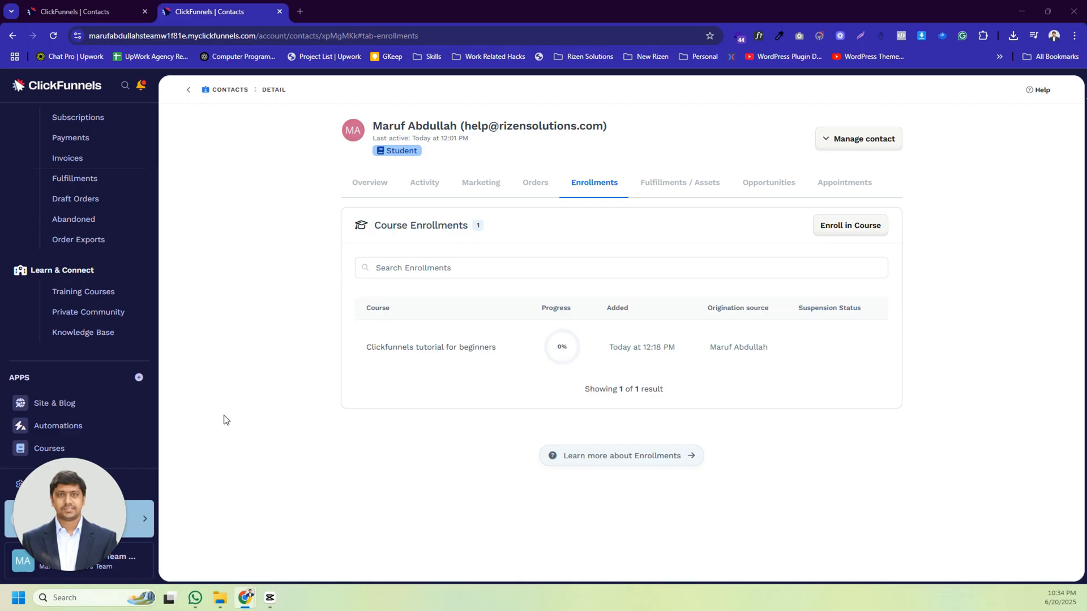
left_click(35, 449)
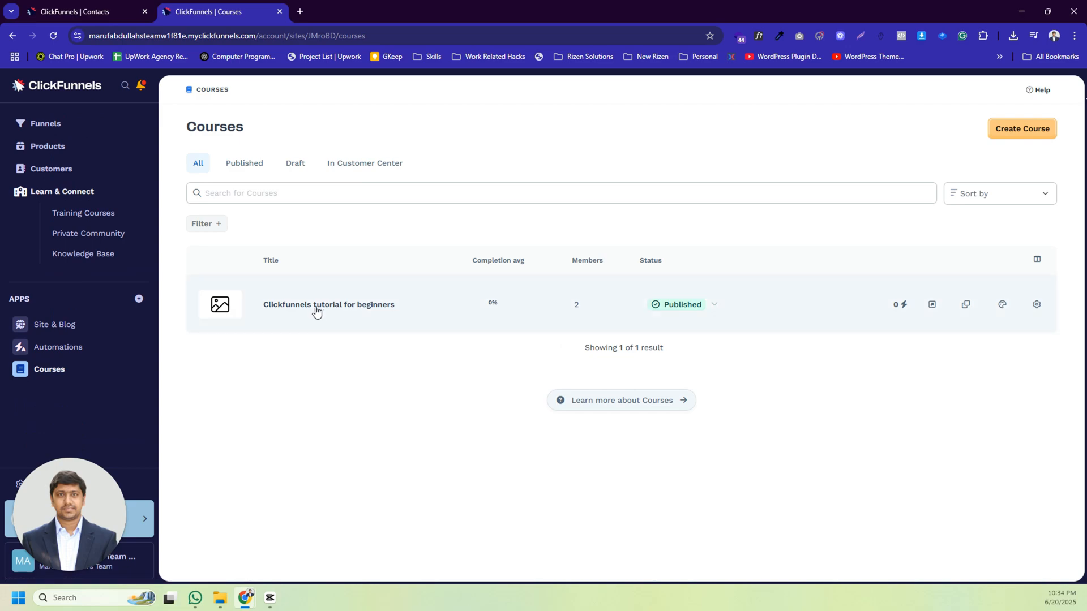
left_click(314, 309)
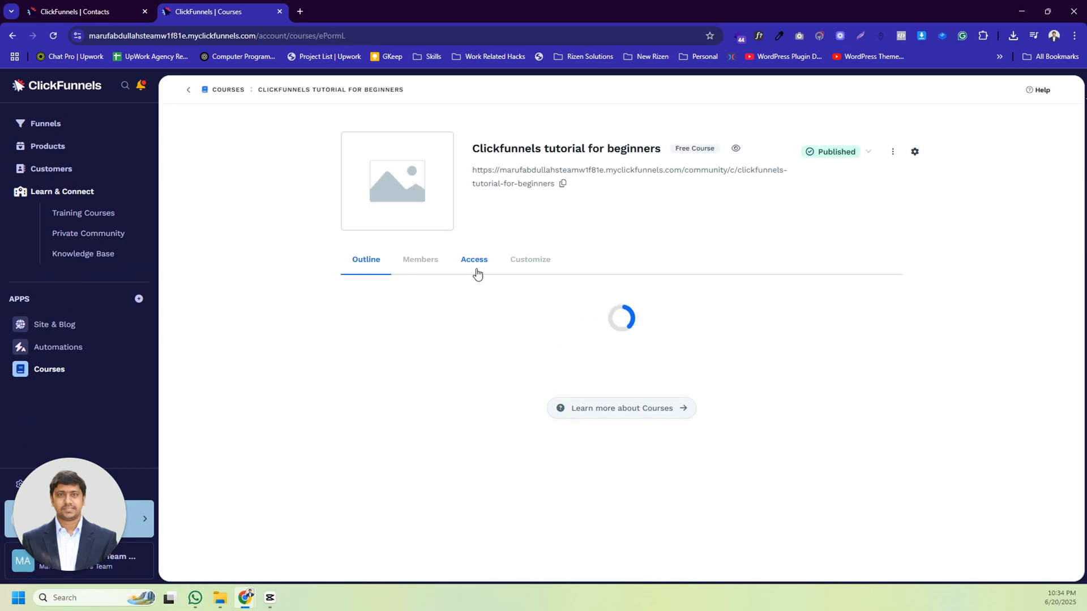
left_click(469, 266)
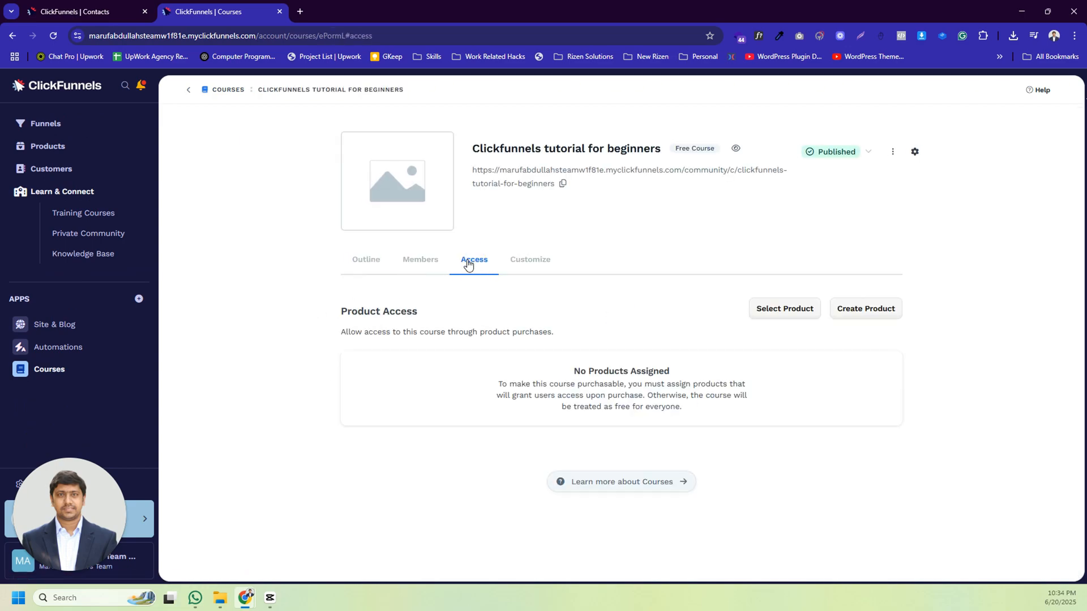
left_click(862, 313)
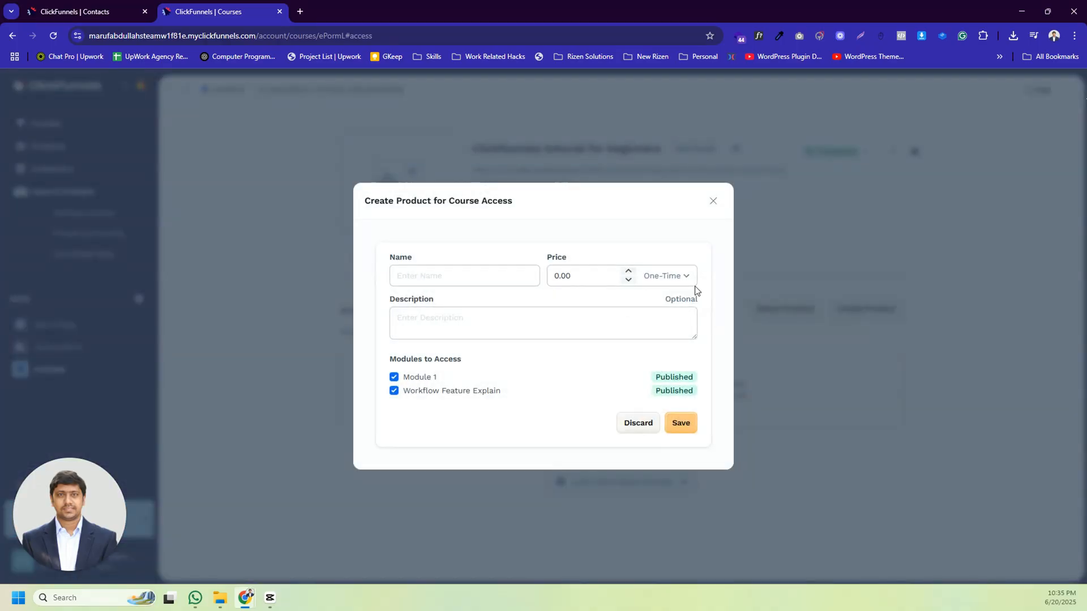
left_click(713, 201)
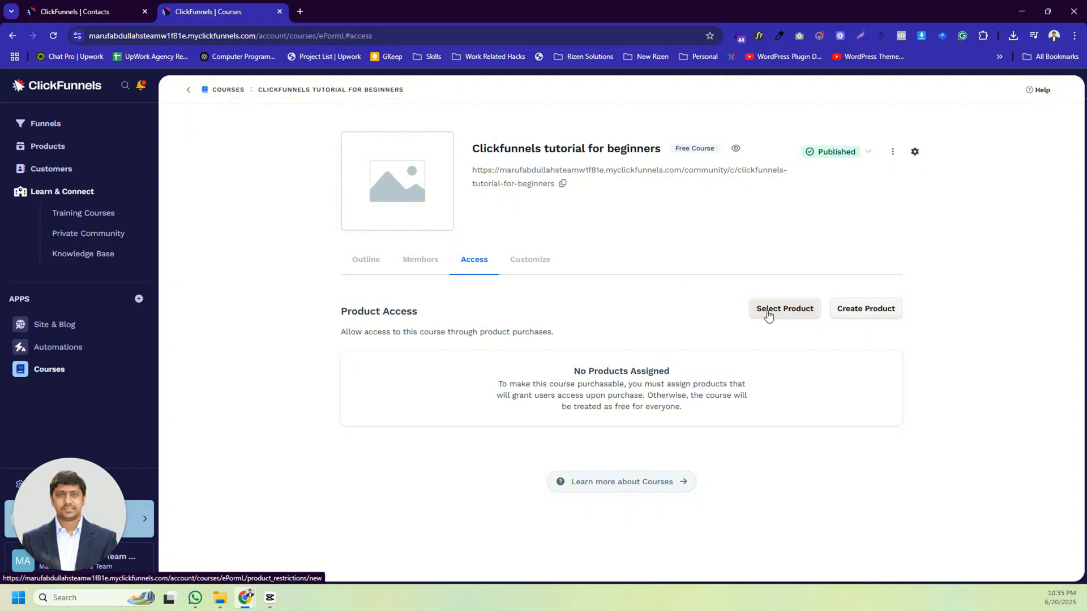
Assign the Dog Master Training eBook product to the course with access to Module 1 and Workflow Feature Explain, and save
left_click(781, 311)
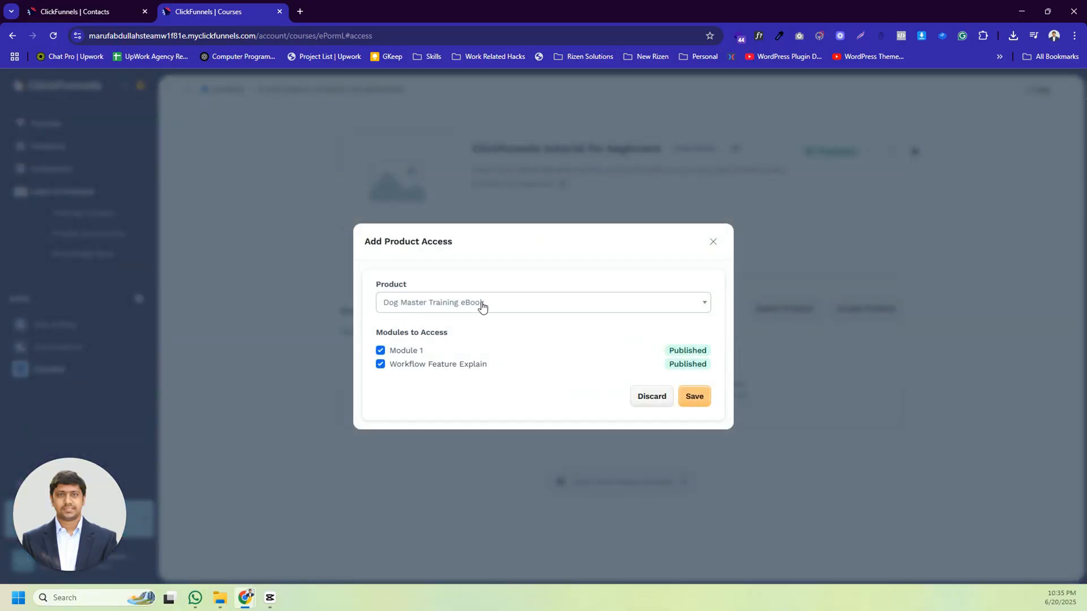
left_click(506, 304)
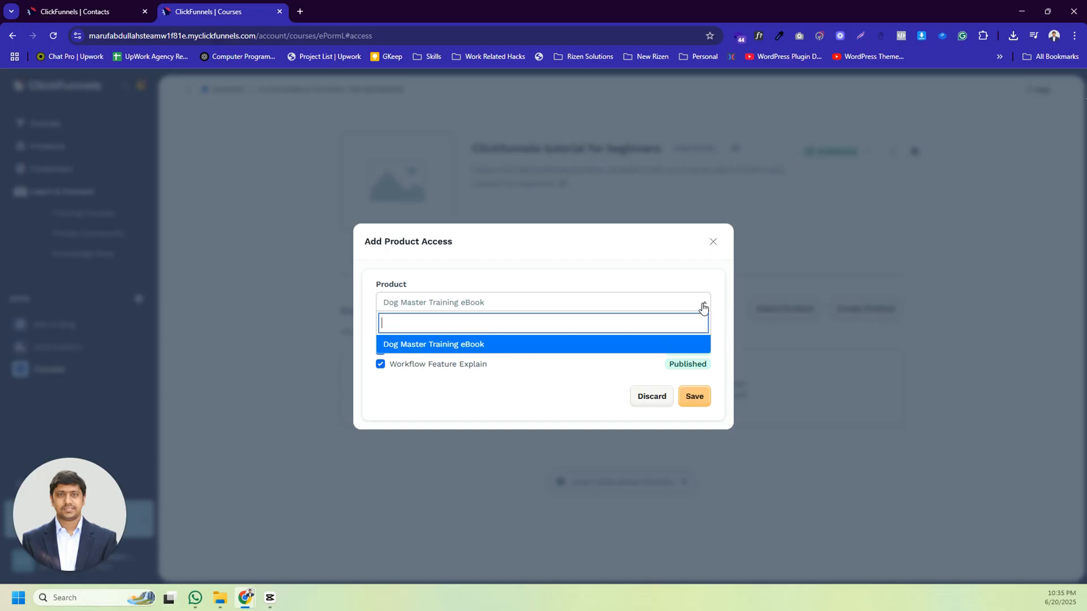
left_click(362, 318)
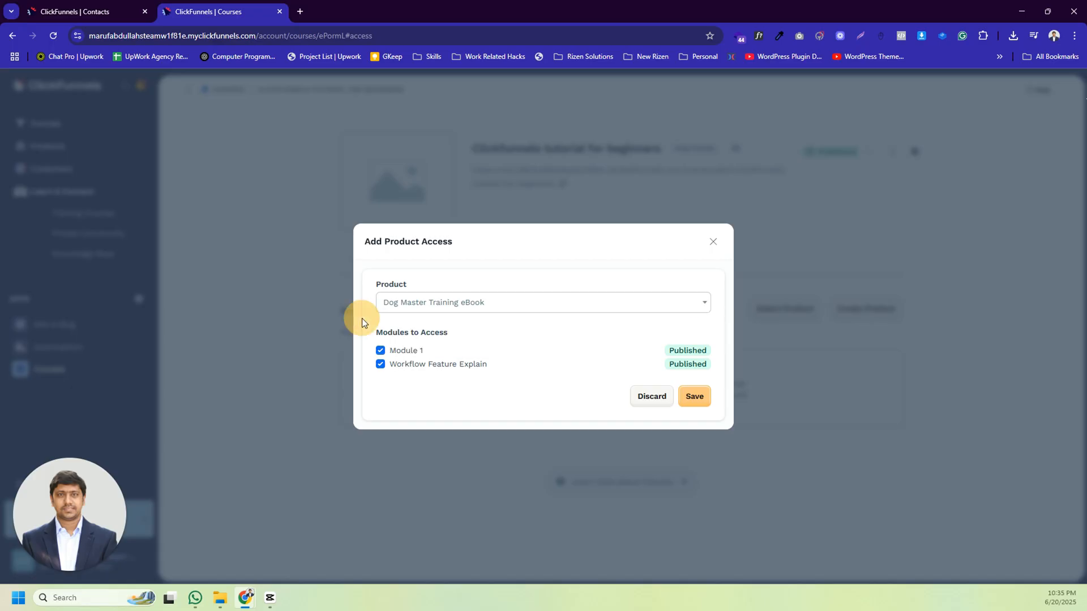
left_click(380, 364)
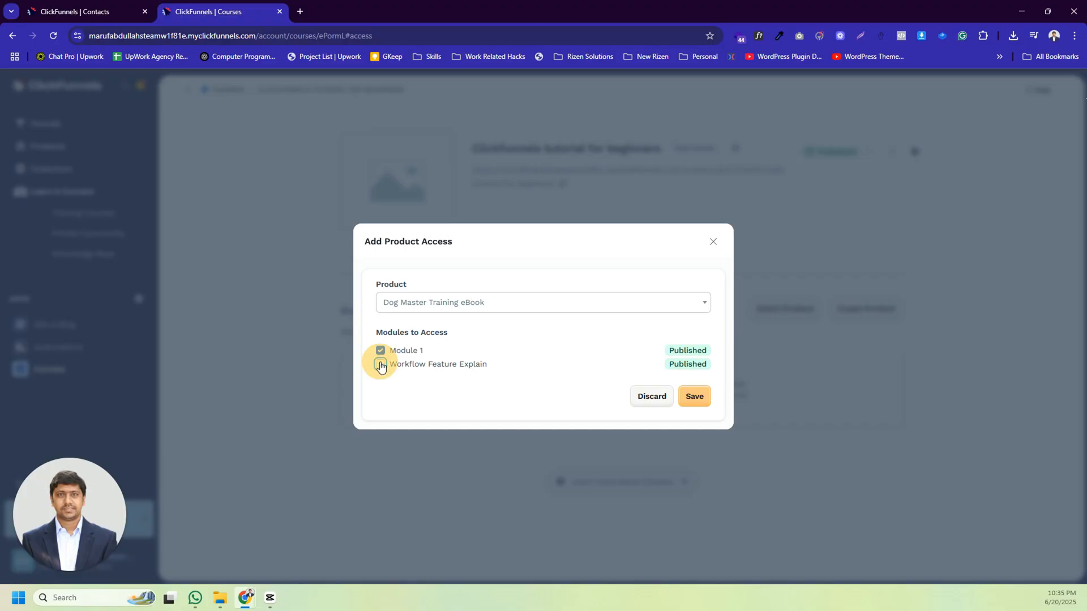
left_click(380, 362)
left_click(380, 351)
left_click(379, 351)
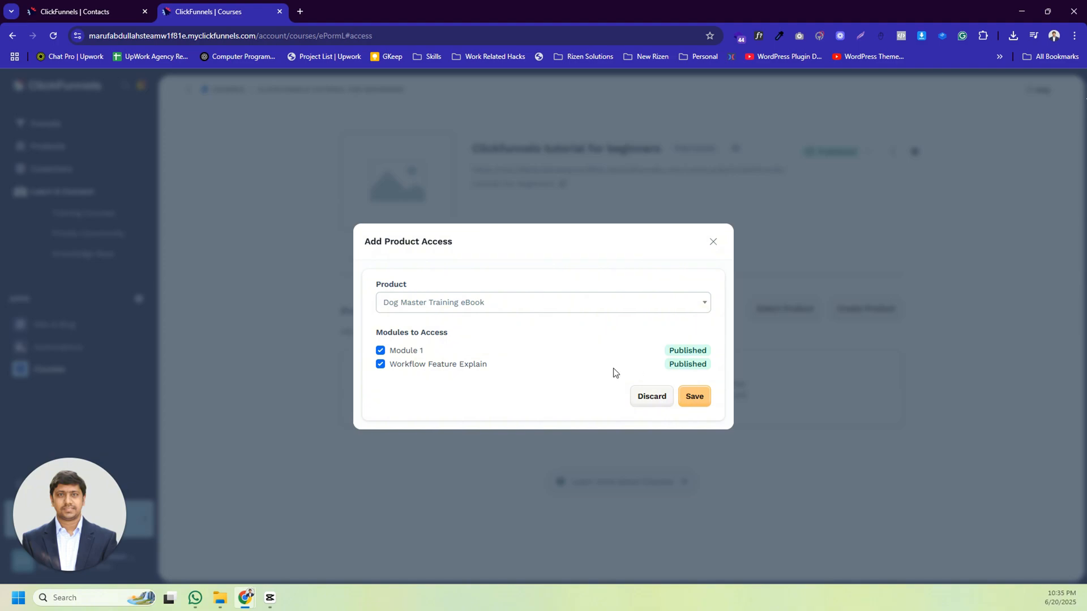
left_click(695, 397)
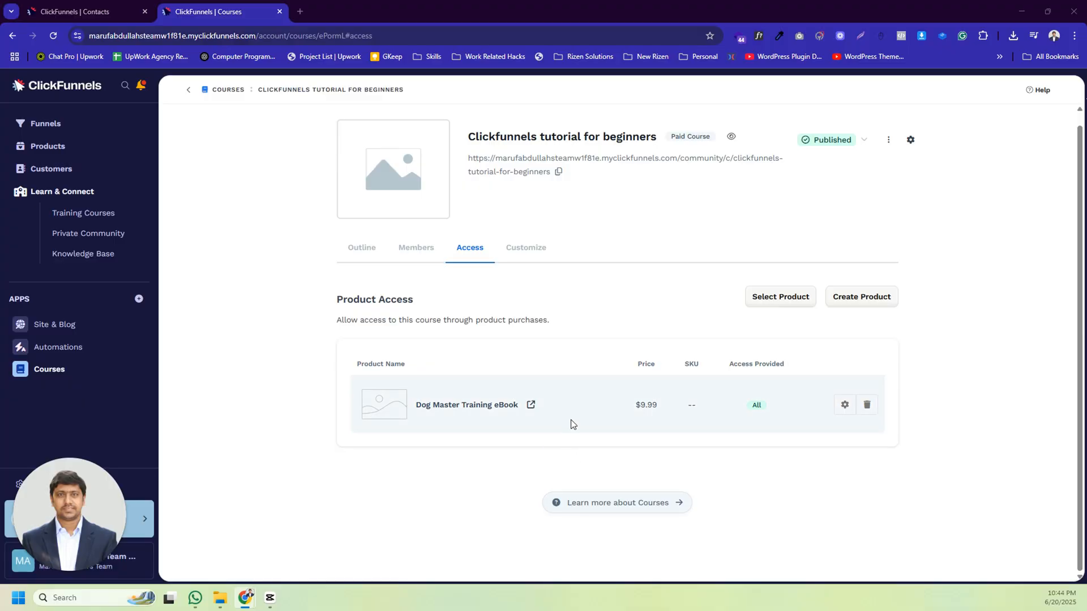
Open the assigned Dog Master Training eBook product and examine its purchase actions, including course access
left_click(530, 406)
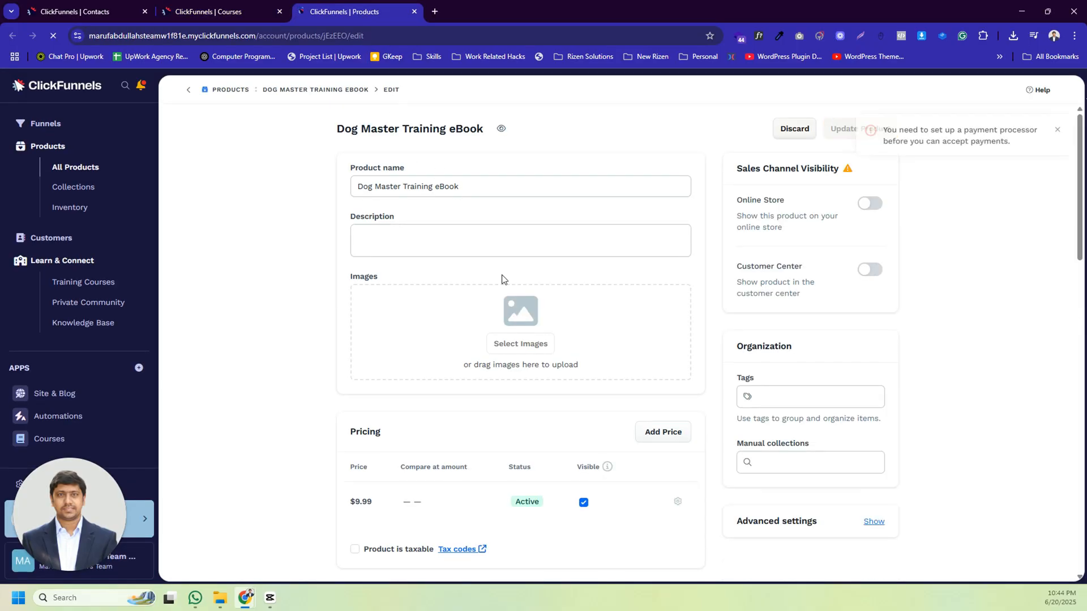
scroll(502, 279, "down", 3)
scroll(502, 279, "down", 7)
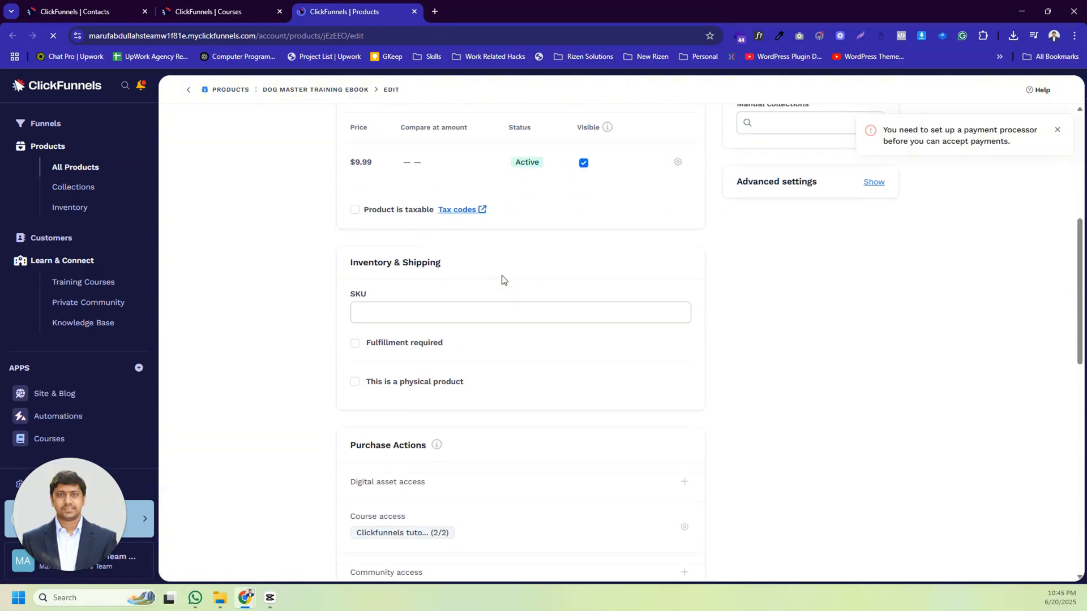
left_click_drag(350, 276, 417, 275)
left_click(417, 275)
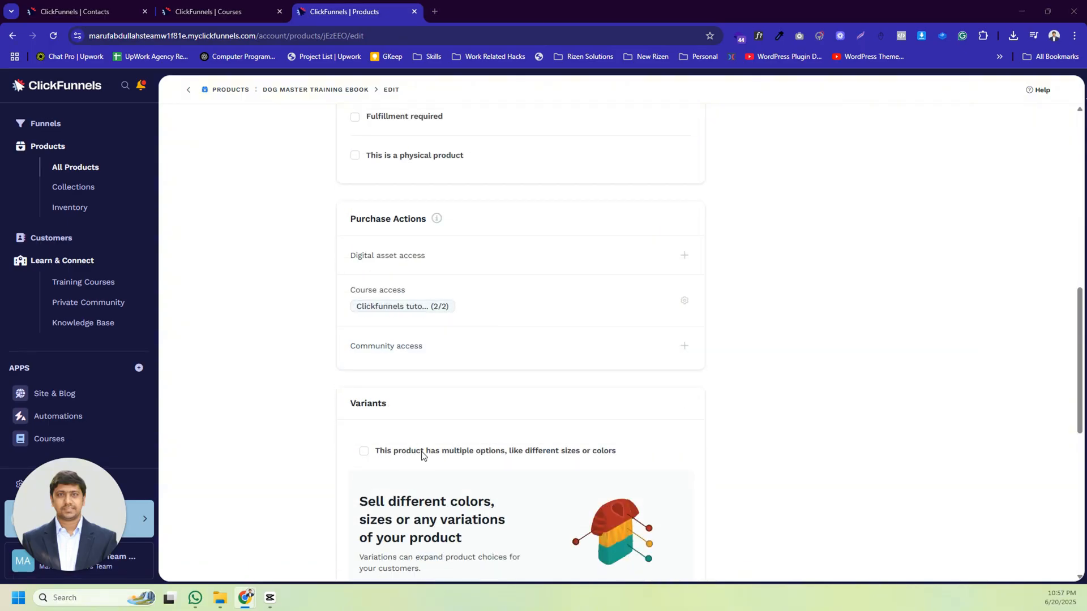
scroll(364, 326, "down", 2)
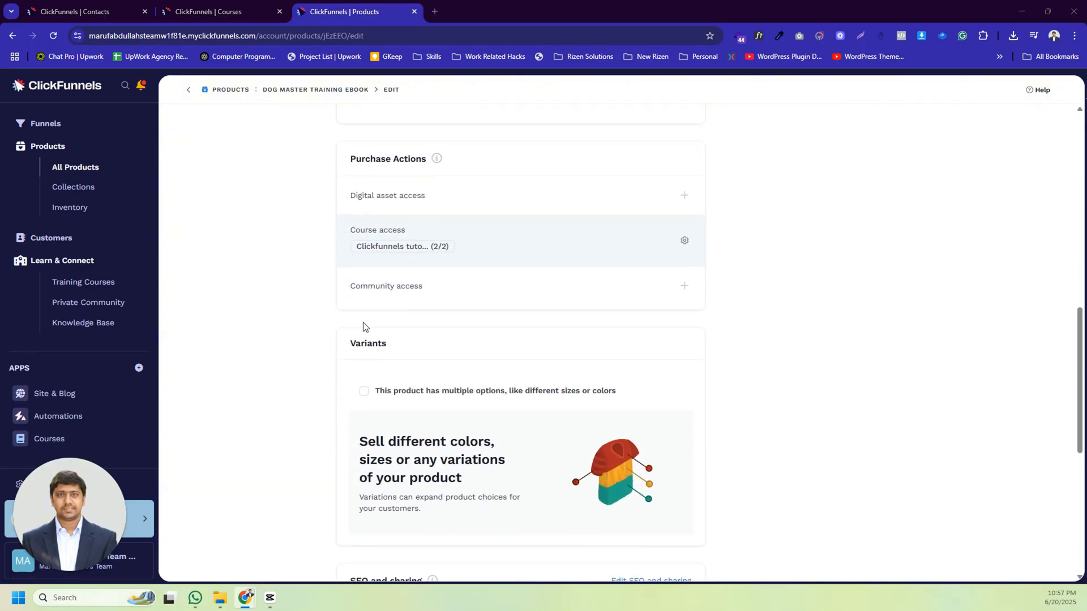
scroll(340, 334, "up", 2)
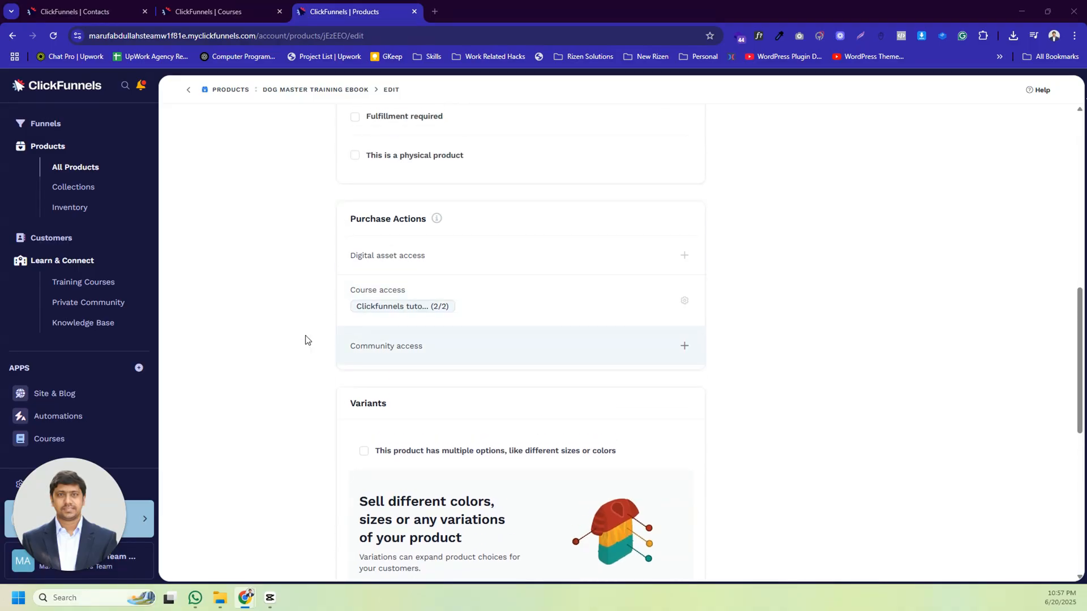
Create a new automation workflow named Course Access Workflow
left_click(52, 419)
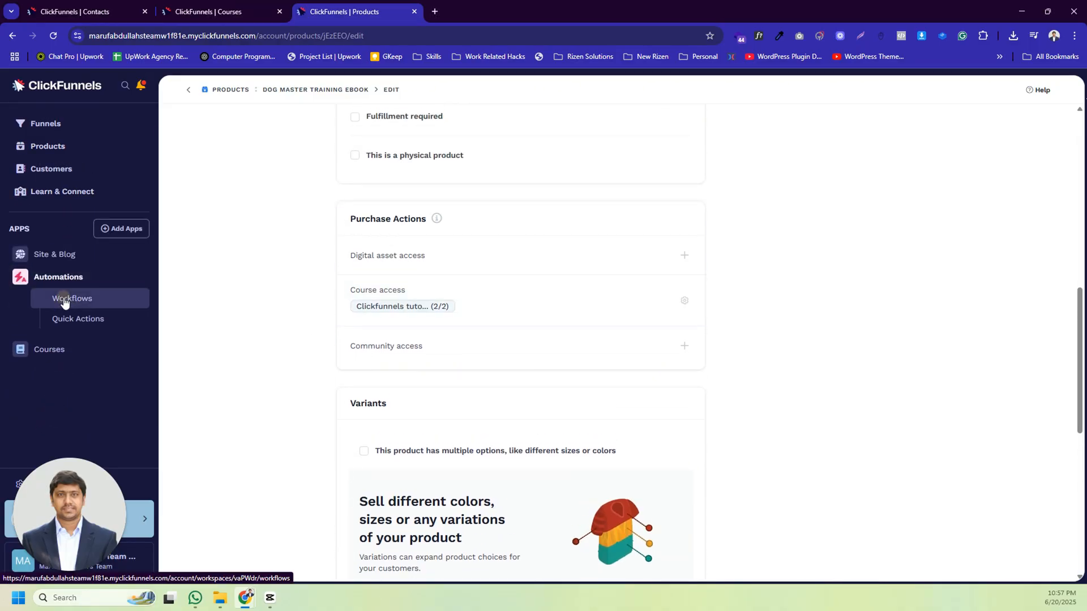
left_click(65, 303)
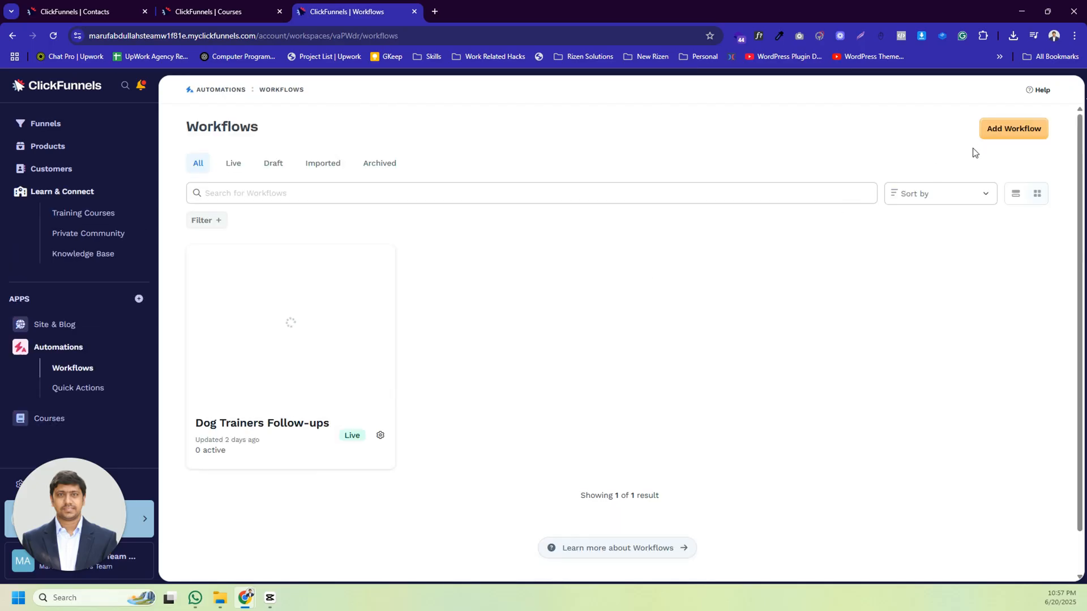
left_click(996, 135)
left_click(628, 204)
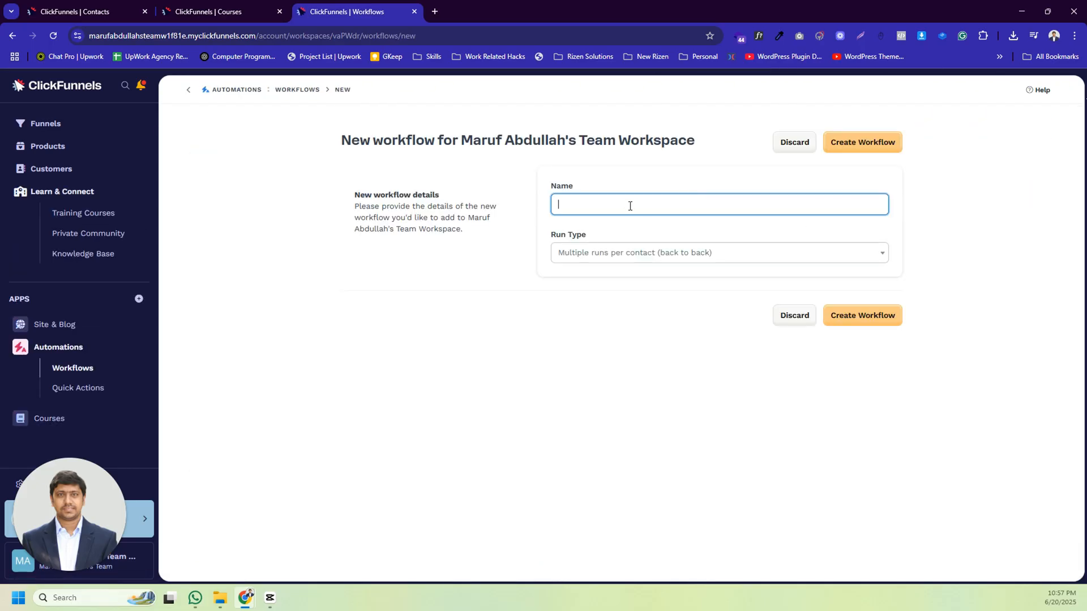
type("Course Access Workflow")
left_click(856, 313)
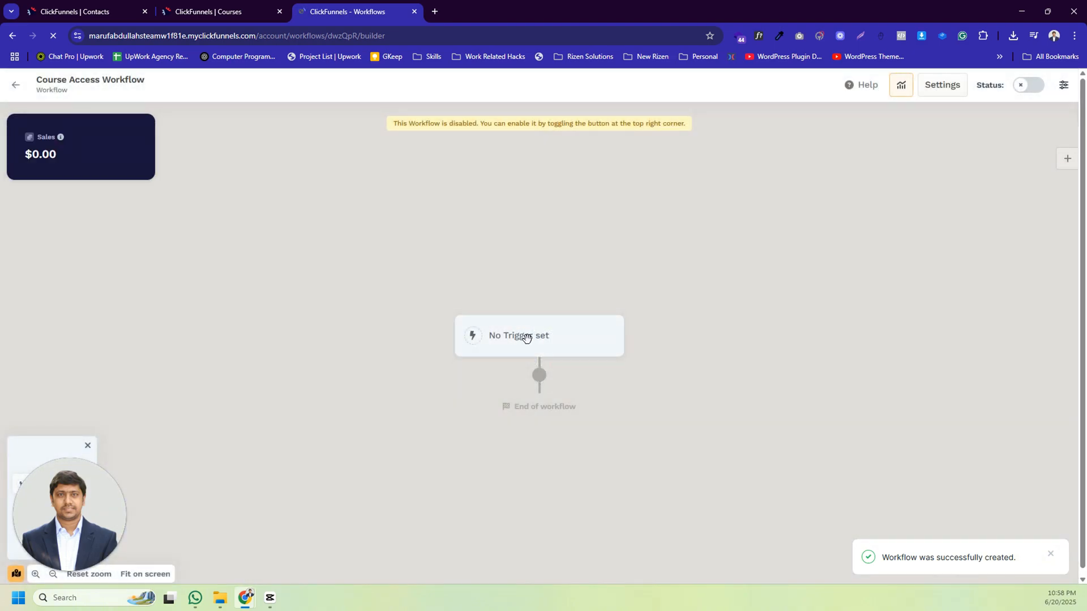
Set up a workflow trigger for the Opt-In event on the Optin page (/optin) of the Lead Funnel 4 - CF 2.0 funnel
left_click(524, 338)
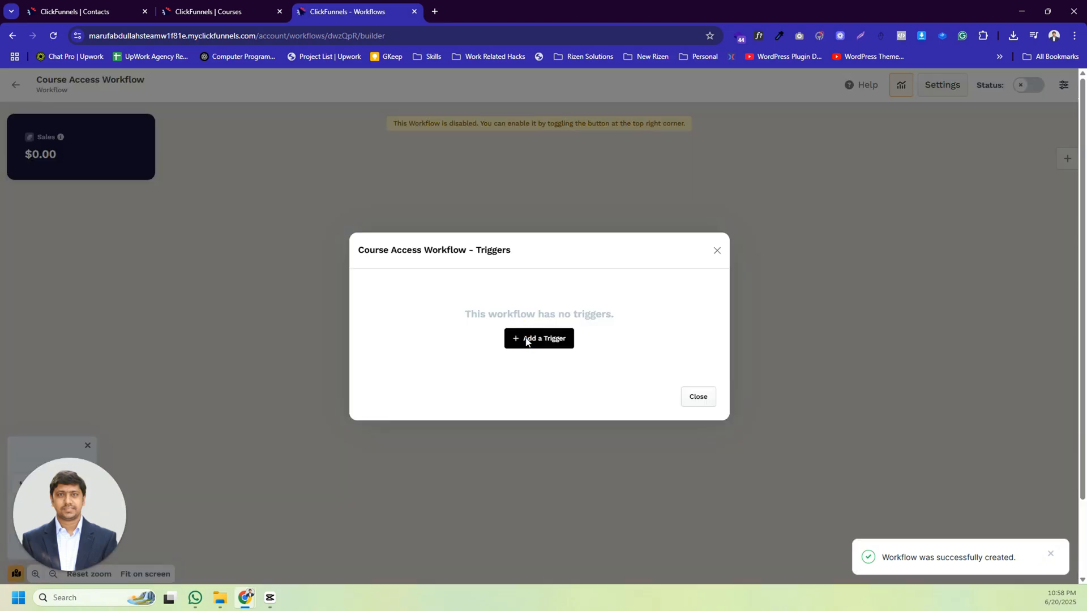
left_click(526, 339)
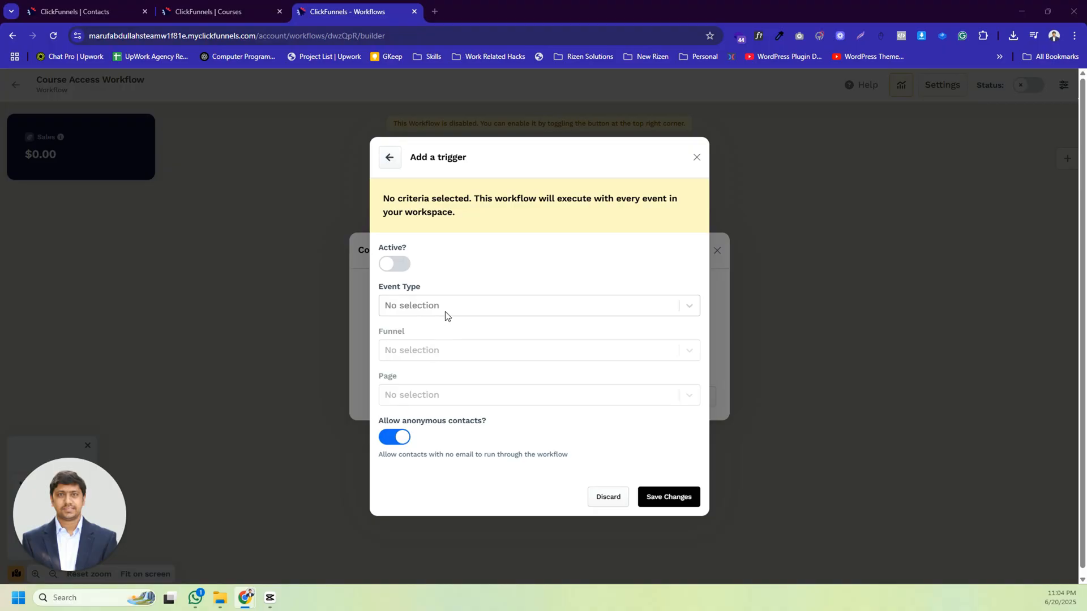
left_click(445, 309)
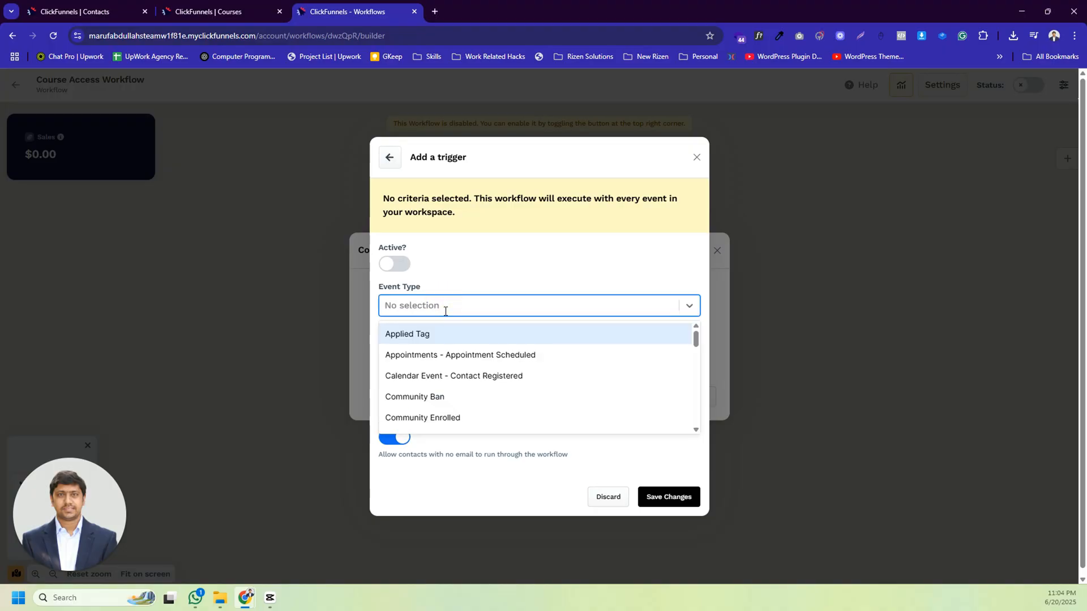
type("op")
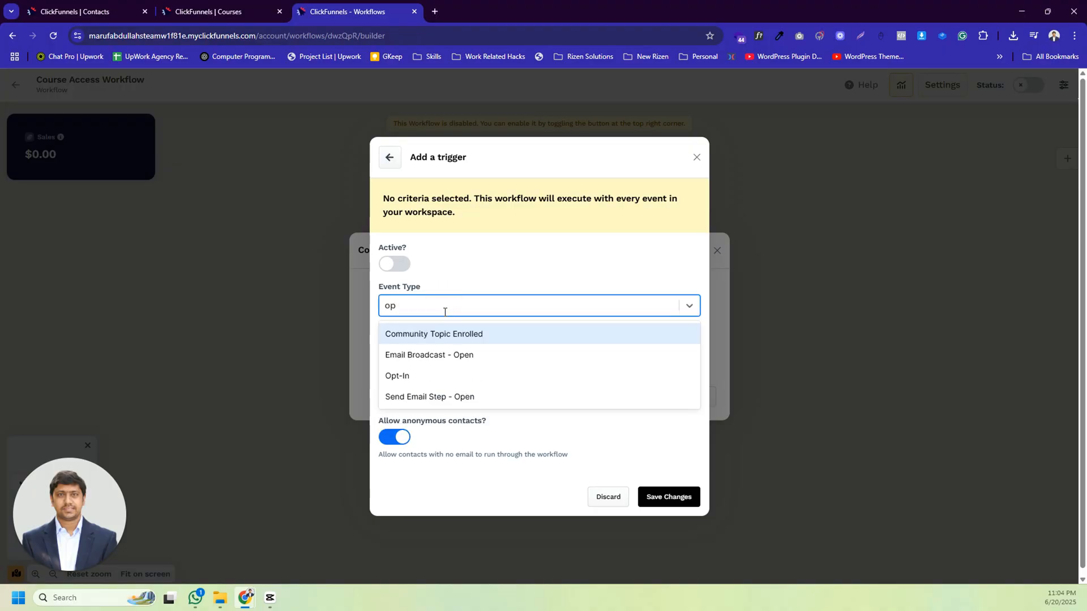
left_click(396, 375)
left_click(402, 360)
left_click(427, 403)
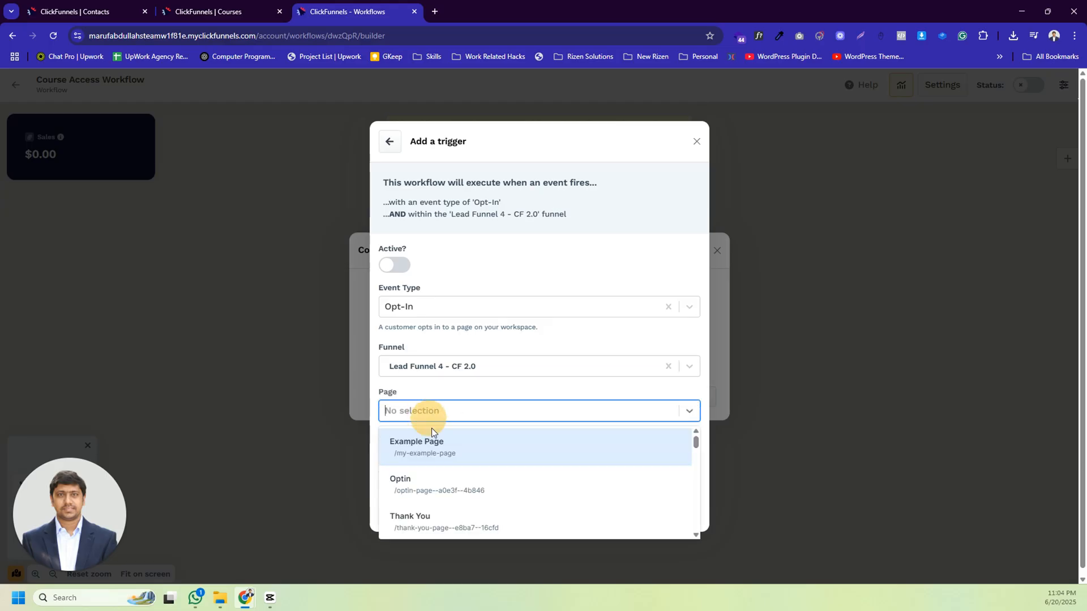
left_click(430, 453)
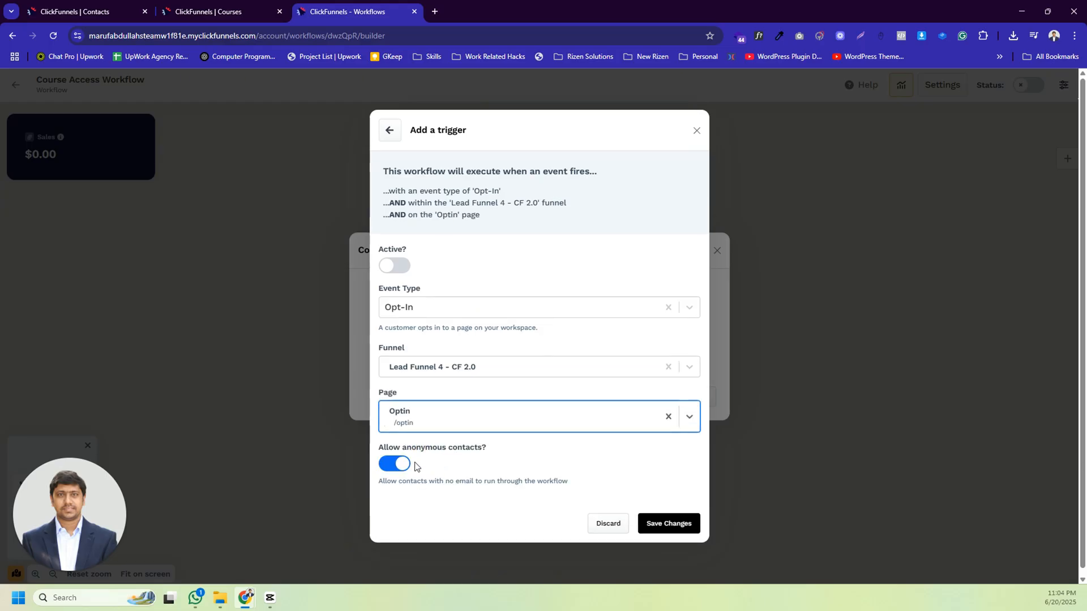
Disallow anonymous contacts for the trigger and save it as active
left_click(396, 464)
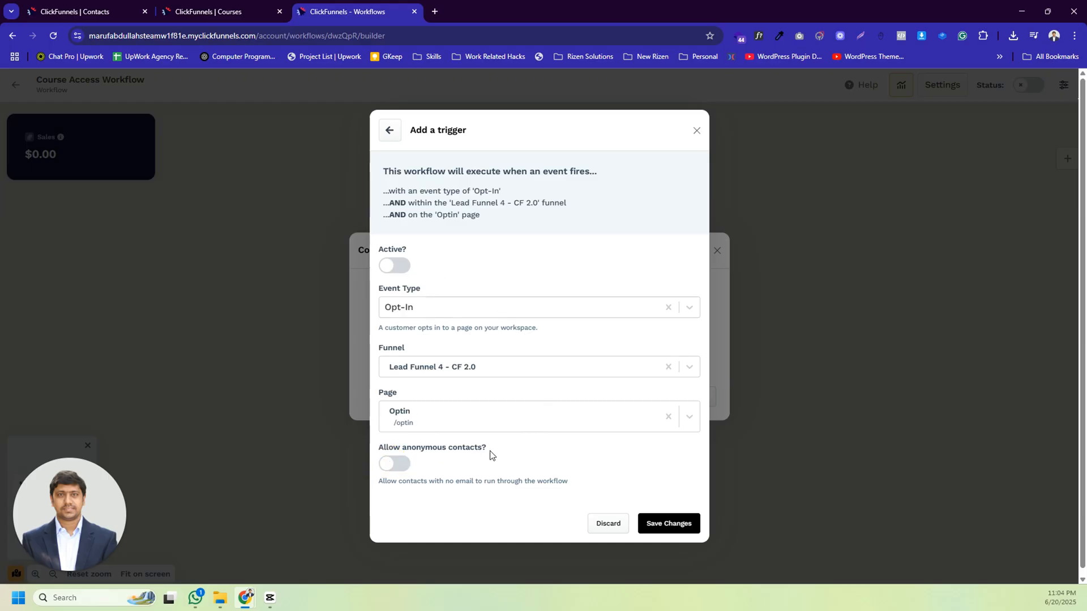
left_click(399, 267)
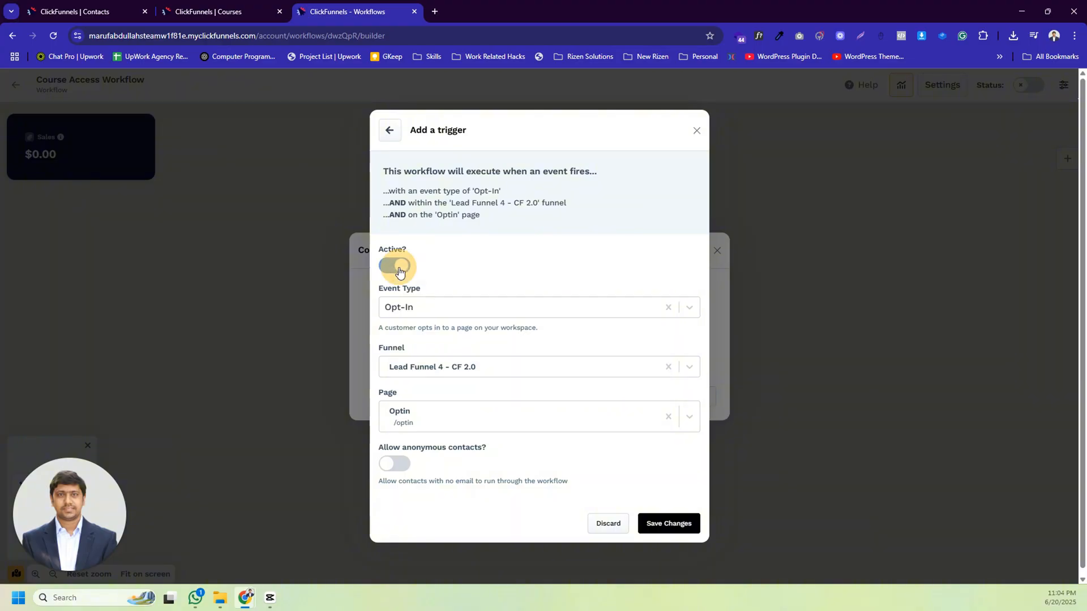
left_click(665, 519)
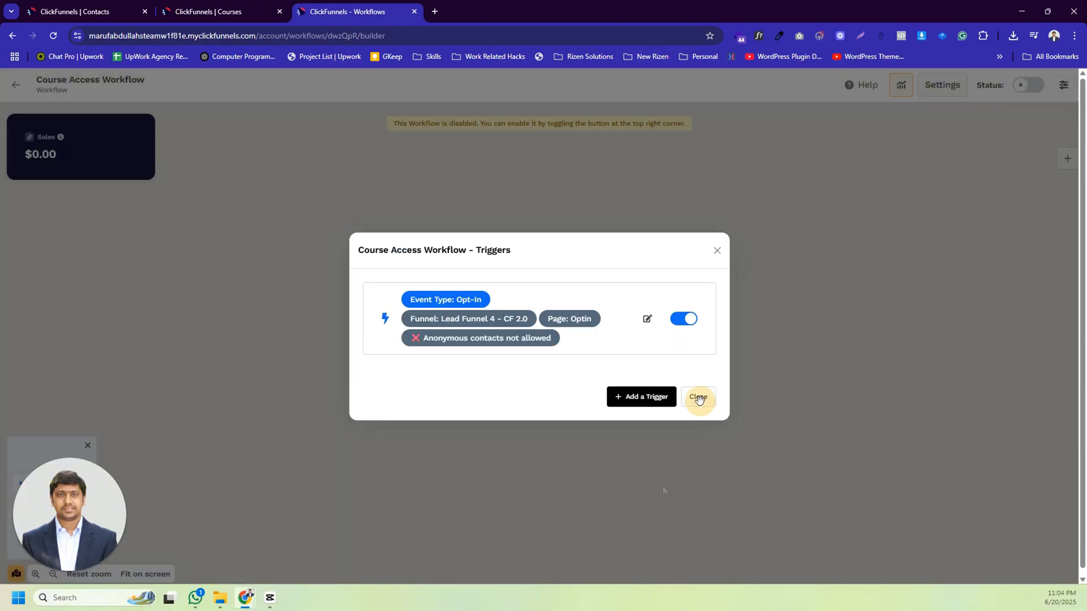
left_click(695, 399)
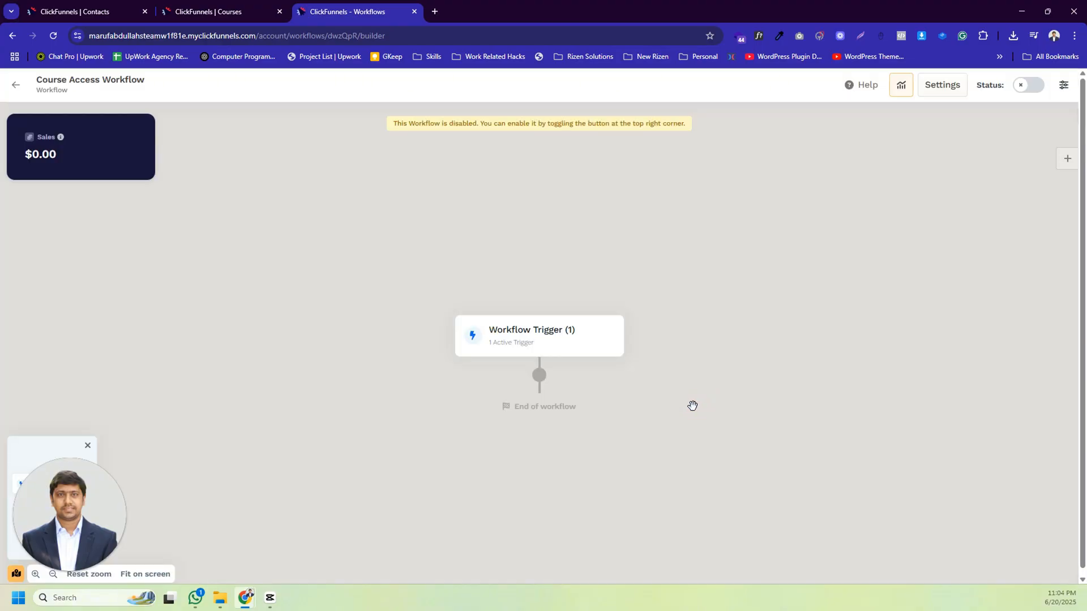
Add an Enroll step after the trigger for Clickfunnels tutorial for beginners with Module 1 and Workflow Feature Explain, and enable the workflow
left_click(539, 374)
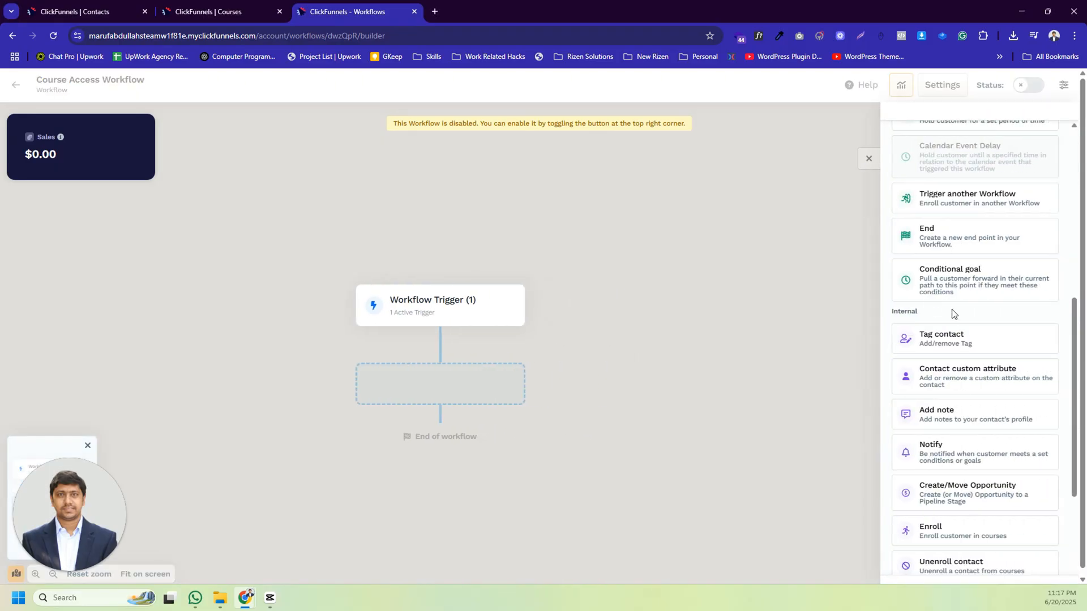
left_click(934, 537)
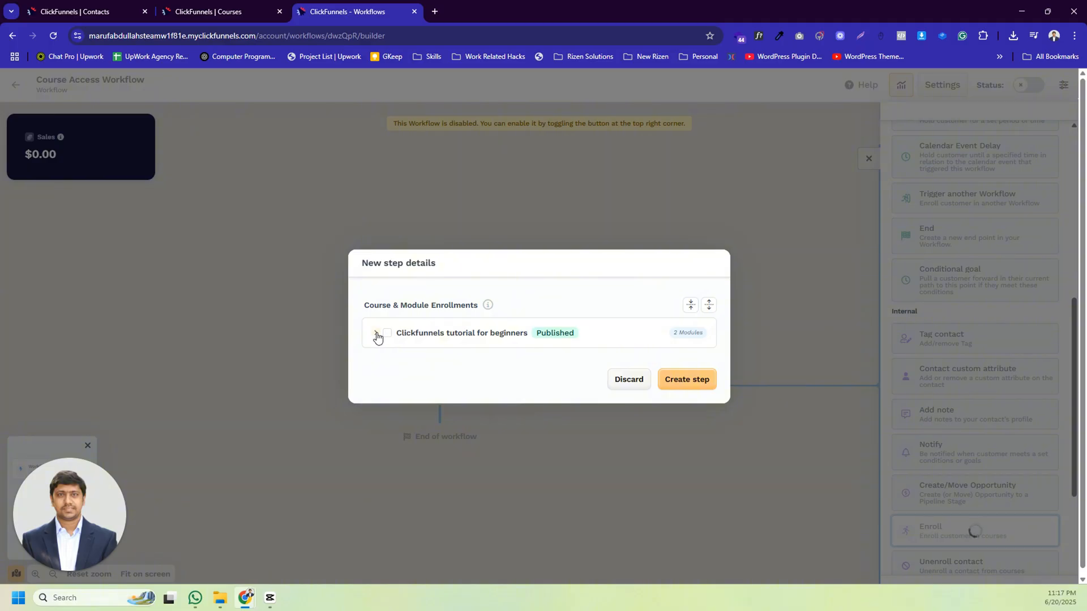
left_click(376, 335)
left_click(388, 317)
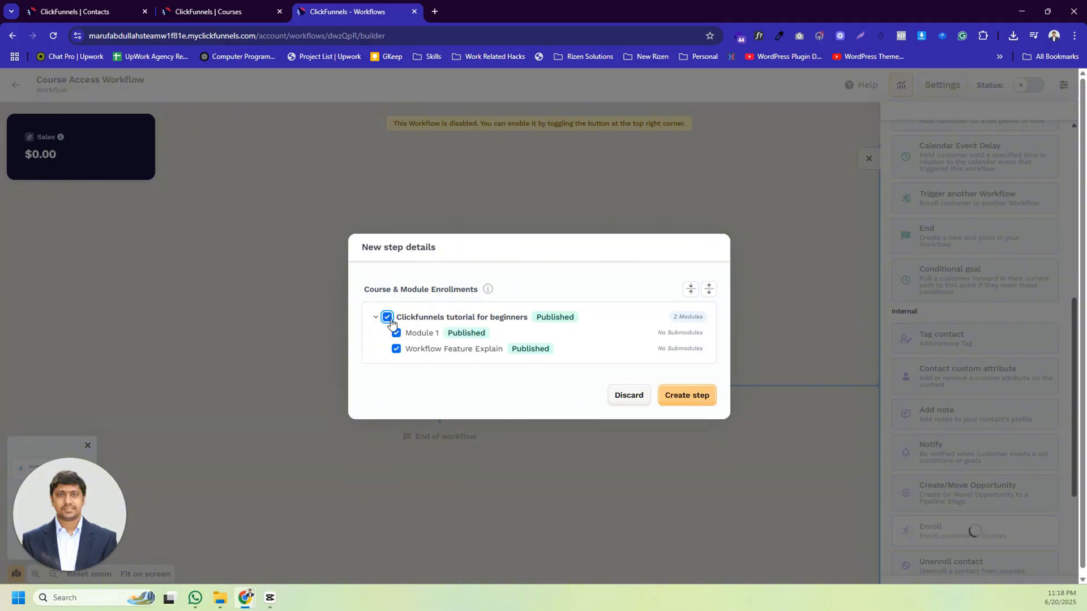
left_click(682, 400)
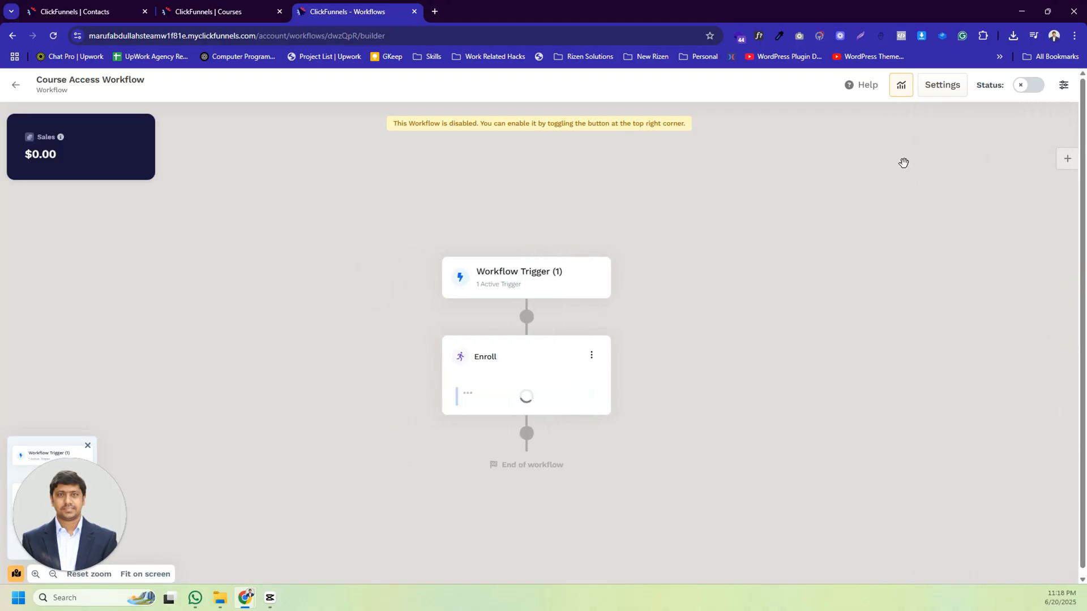
left_click(1030, 86)
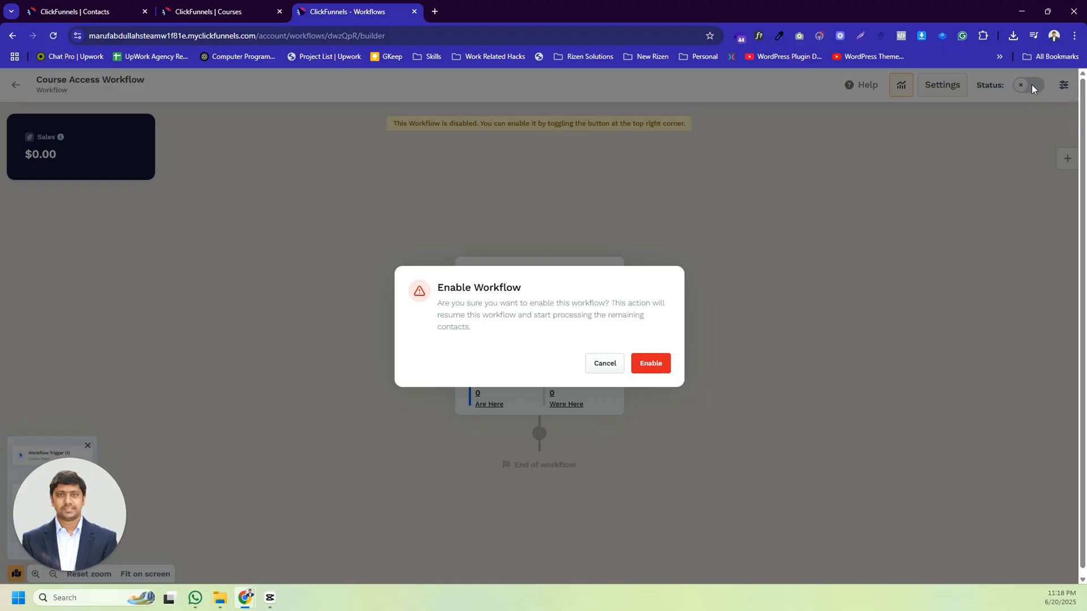
left_click(652, 363)
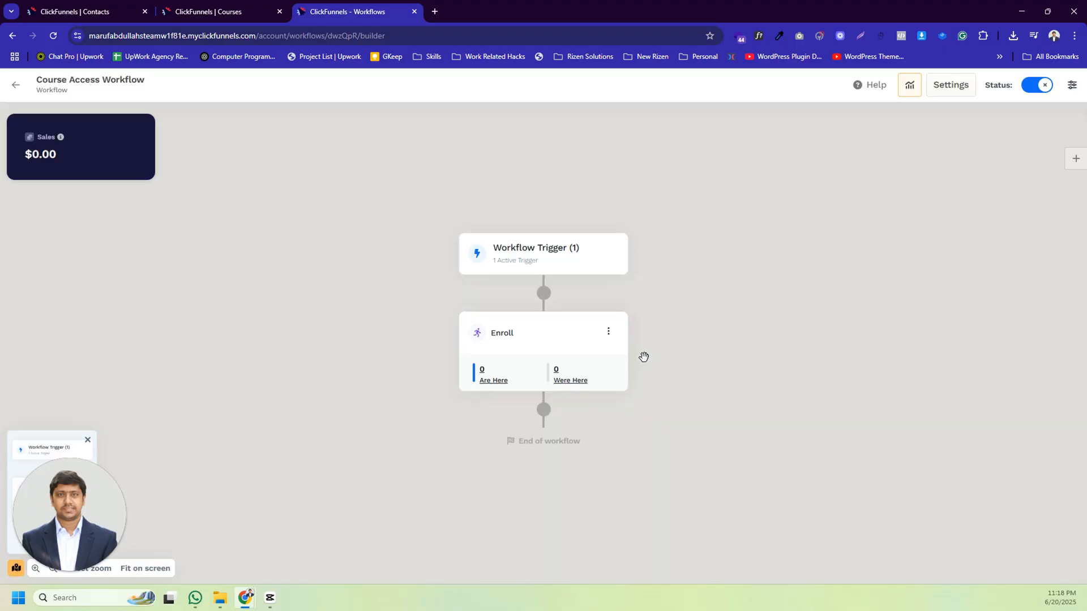